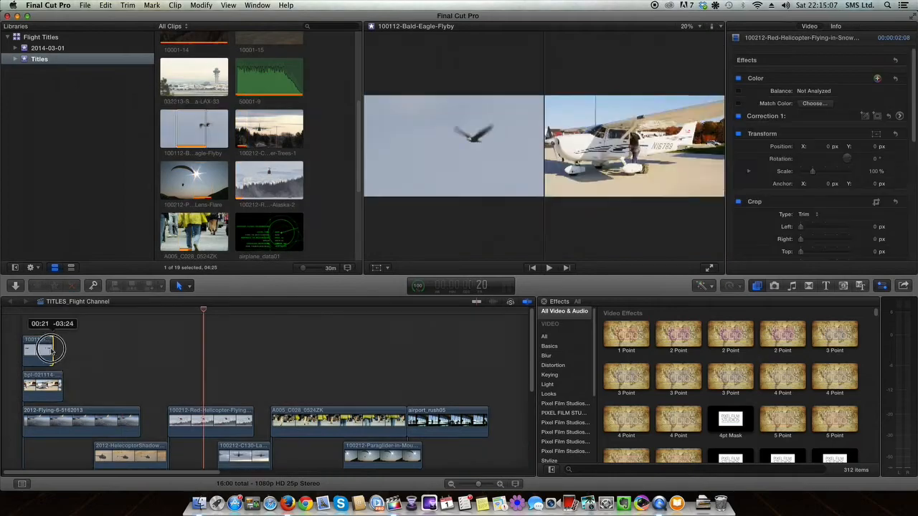
Extend the end of the Bald-Eagle-Flyby clip in the timeline to the playhead at about 04:19
left_click_drag(57, 330, 195, 362)
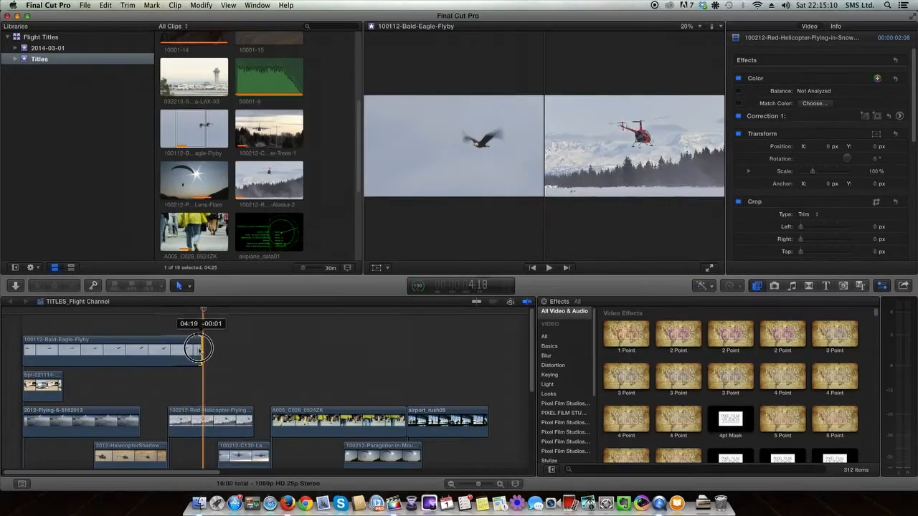
left_click_drag(197, 349, 199, 347)
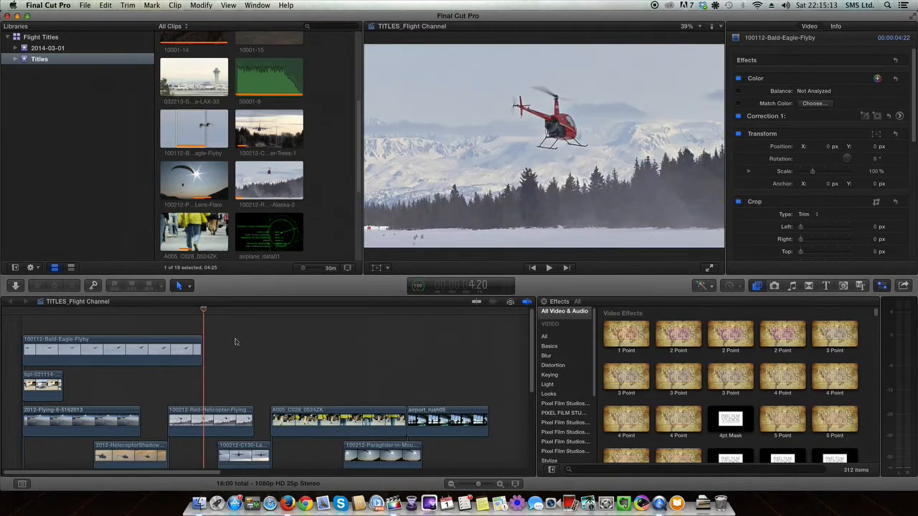
left_click(202, 312)
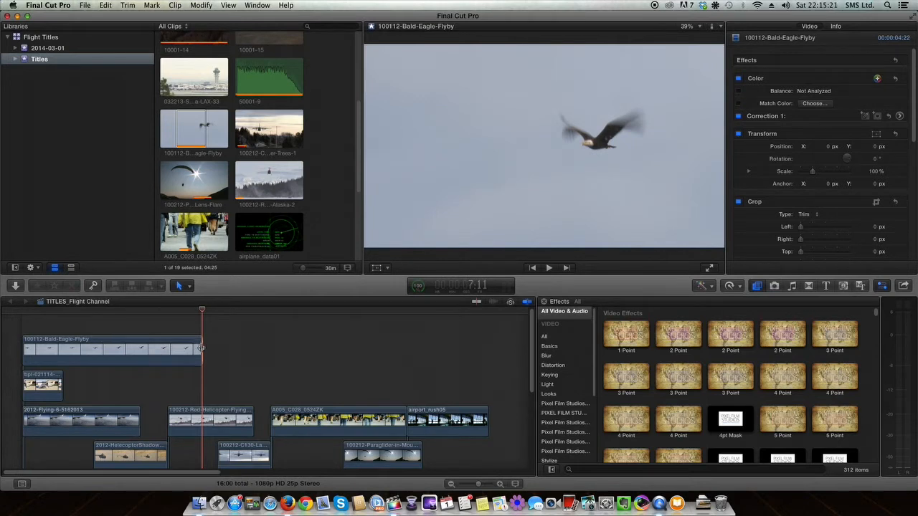
Shorten the Bald-Eagle-Flyby clip to about 01:02 and move it over the gap between the 2012-Flying-6 and Red-Helicopter clips
left_click_drag(201, 344, 98, 343)
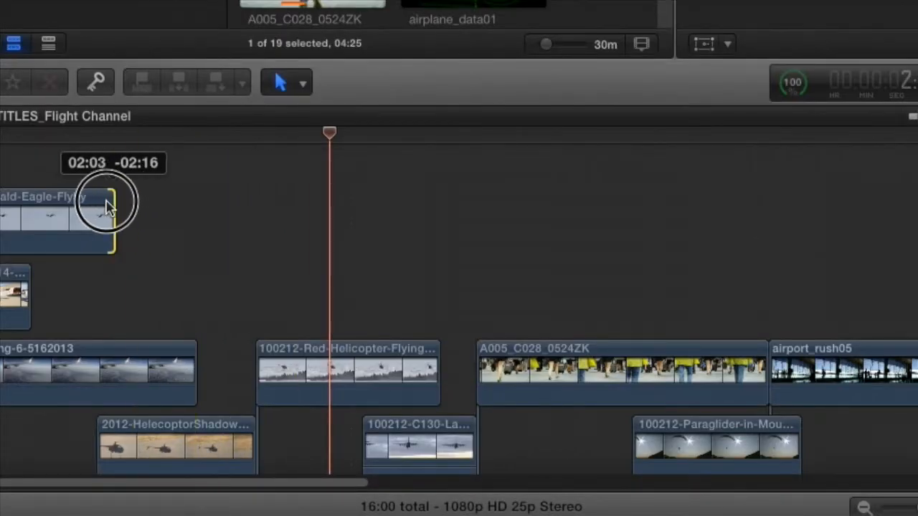
left_click_drag(108, 206, 79, 227)
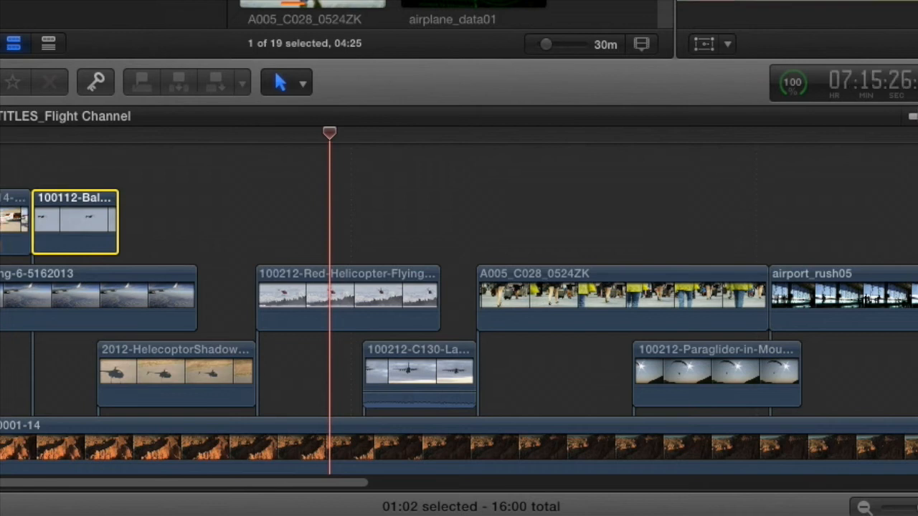
left_click_drag(69, 224, 219, 214)
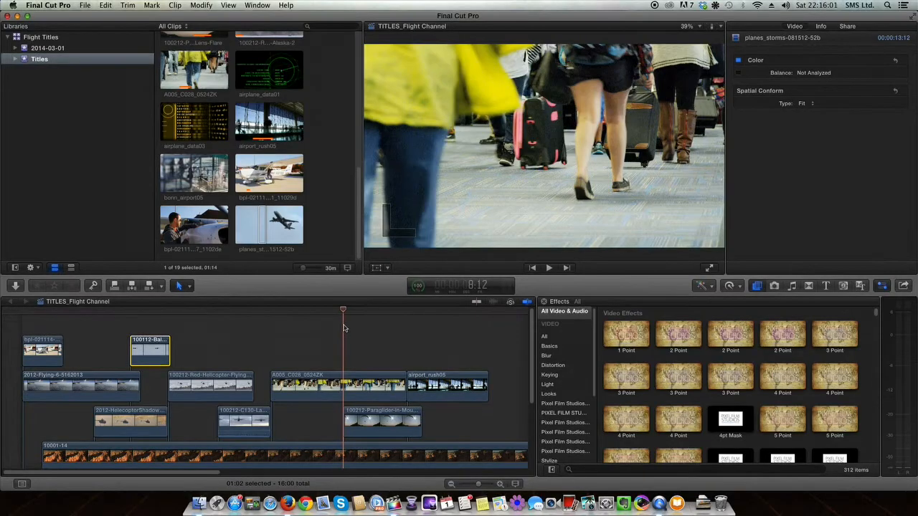
Connect the selected planes_storms range at 8:12 above the A005_C028_0524ZK clip and shift it slightly later in the timeline
key("q")
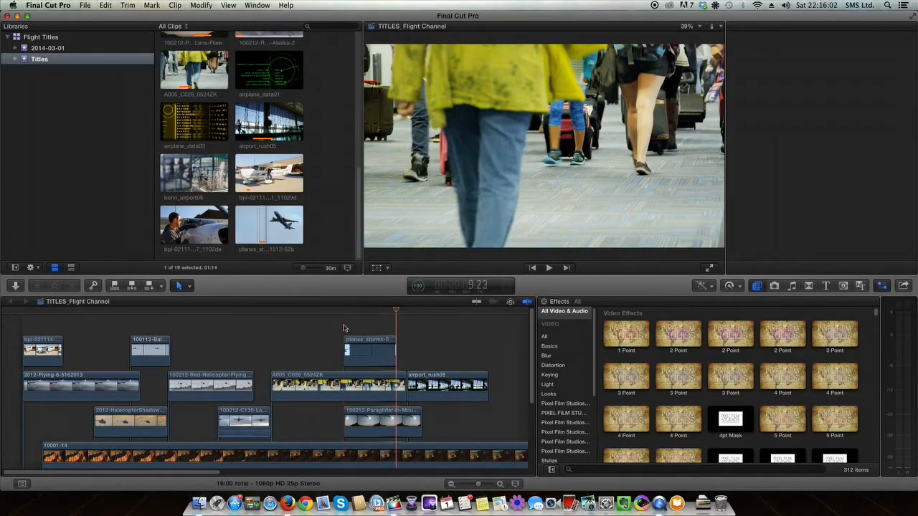
left_click_drag(381, 356, 376, 348)
Look through the event's clips and examine the markers showing which ranges are already used
scroll(246, 185, "up", 3)
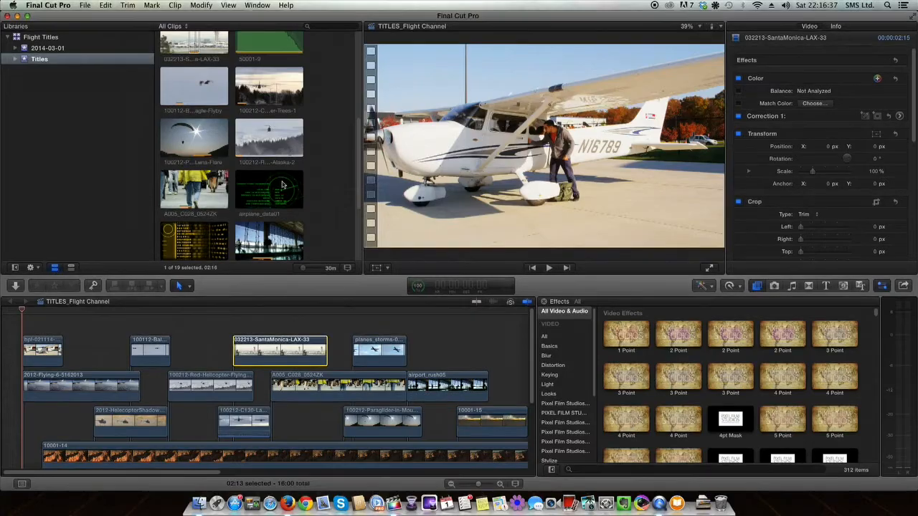
scroll(282, 186, "up", 6)
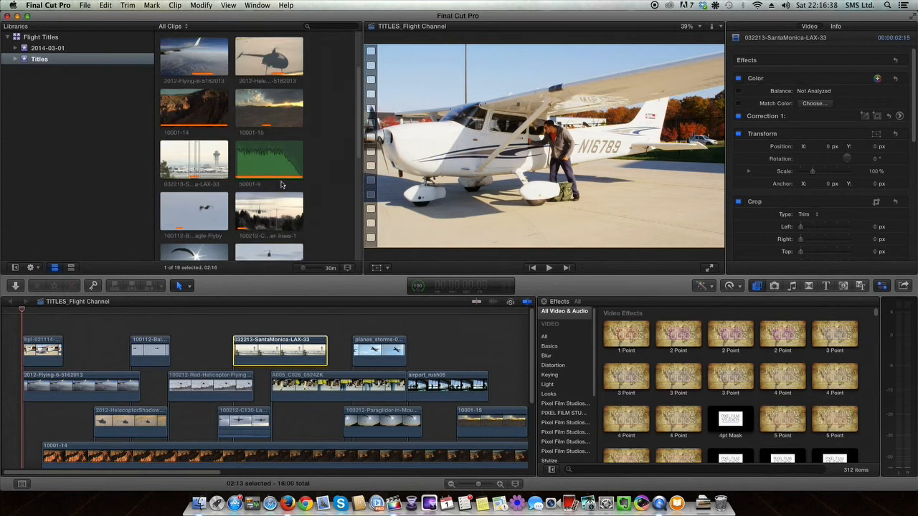
scroll(208, 150, "down", 5)
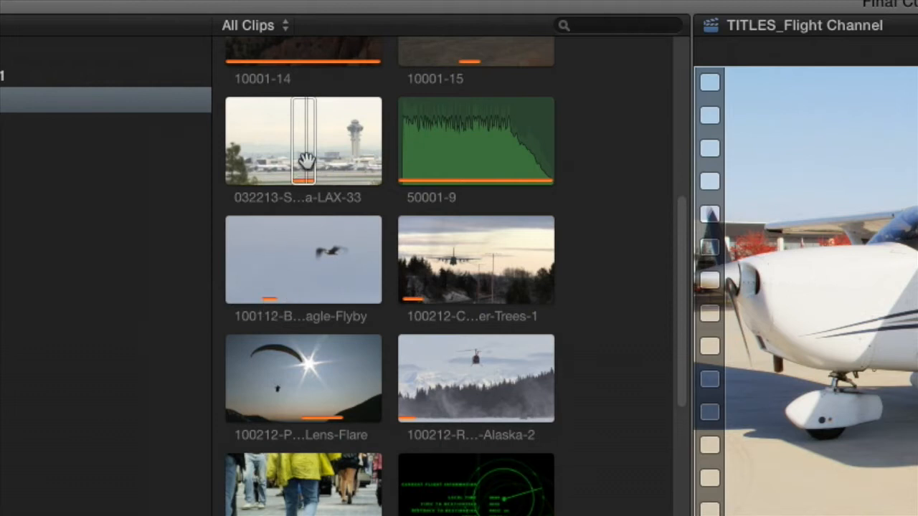
scroll(471, 389, "up", 3)
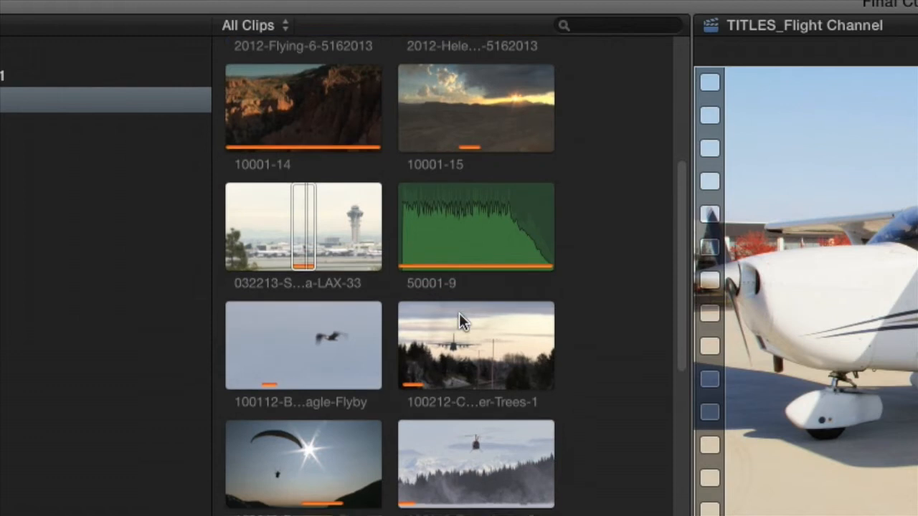
scroll(460, 316, "down", 5)
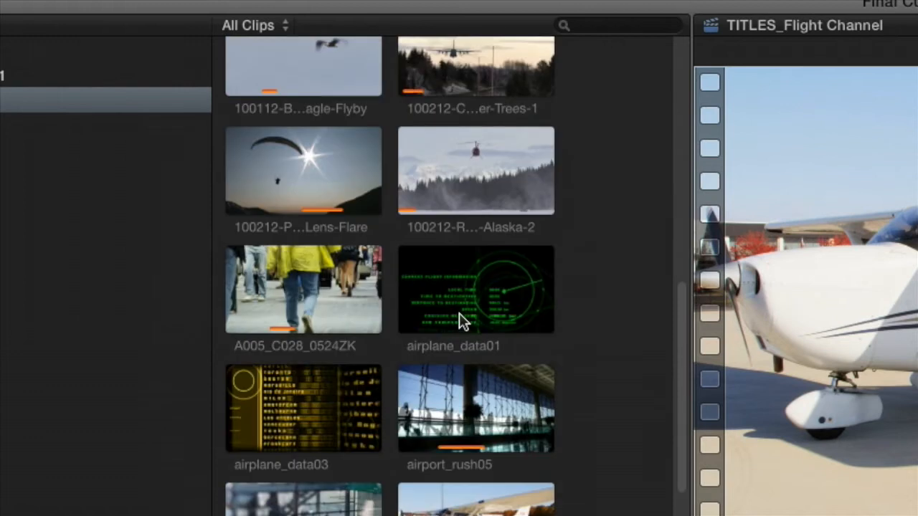
scroll(460, 316, "down", 2)
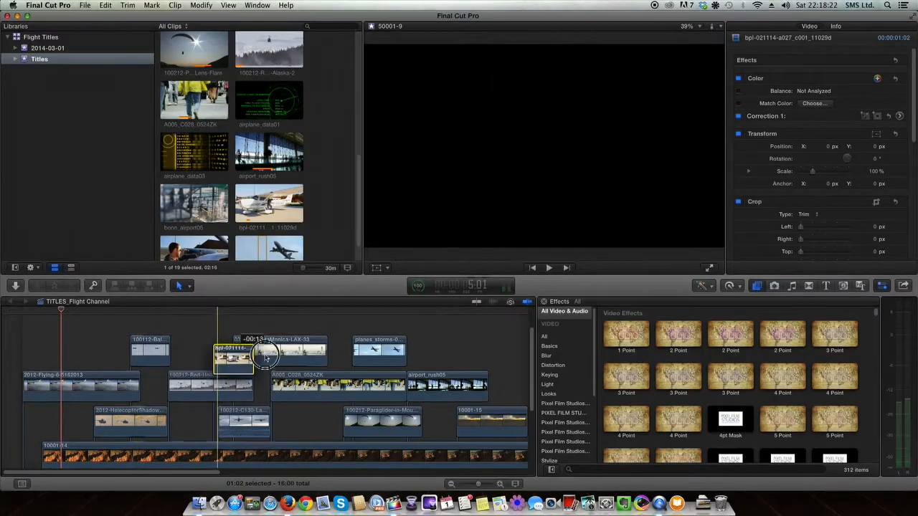
Move the bpl-021114 airplane clip later in the timeline so it sits above the end of the airport_rush05 clip
left_click_drag(266, 350, 455, 349)
left_click_drag(482, 313, 409, 327)
key("shift+z")
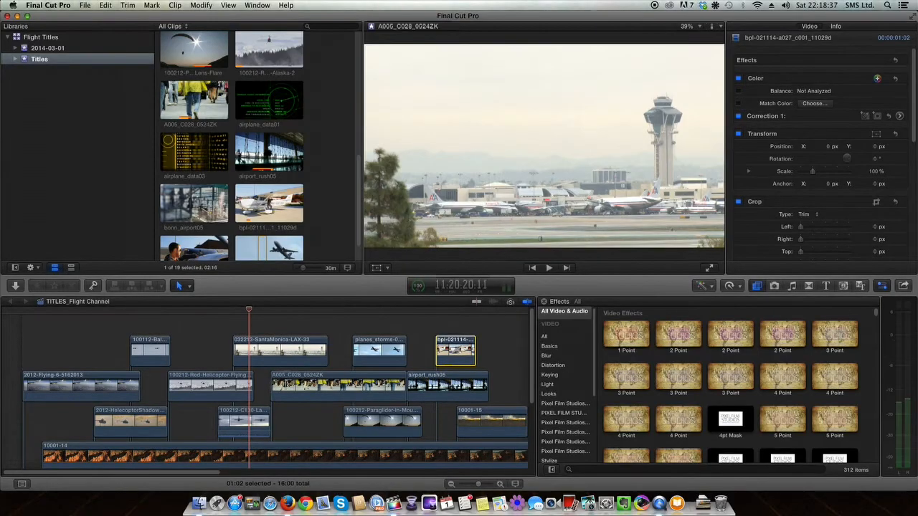
Move the planes_storms clip to the start of the timeline, beneath the 2012-Flying-6 clip, and play the opening
left_click(379, 356)
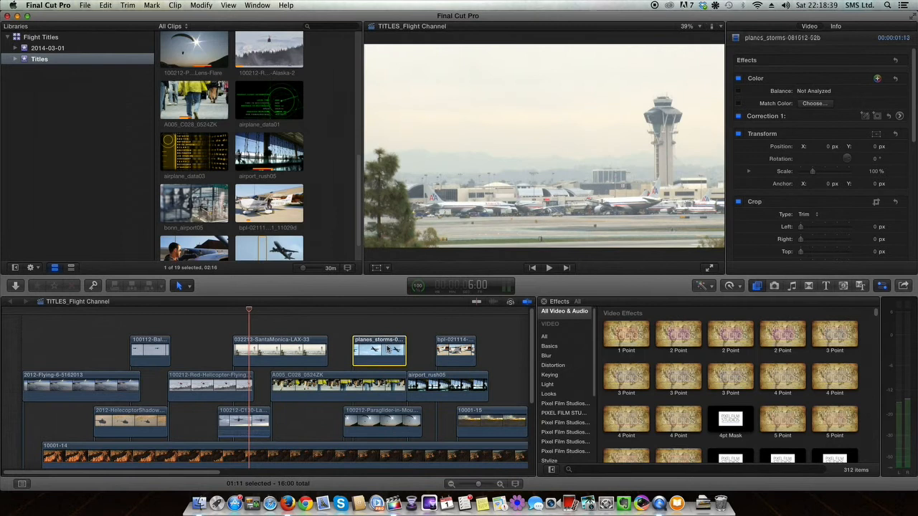
mouse_move(377, 313)
left_mouse_down()
mouse_move(366, 316)
mouse_move(373, 318)
left_mouse_up()
left_click_drag(374, 349, 45, 351)
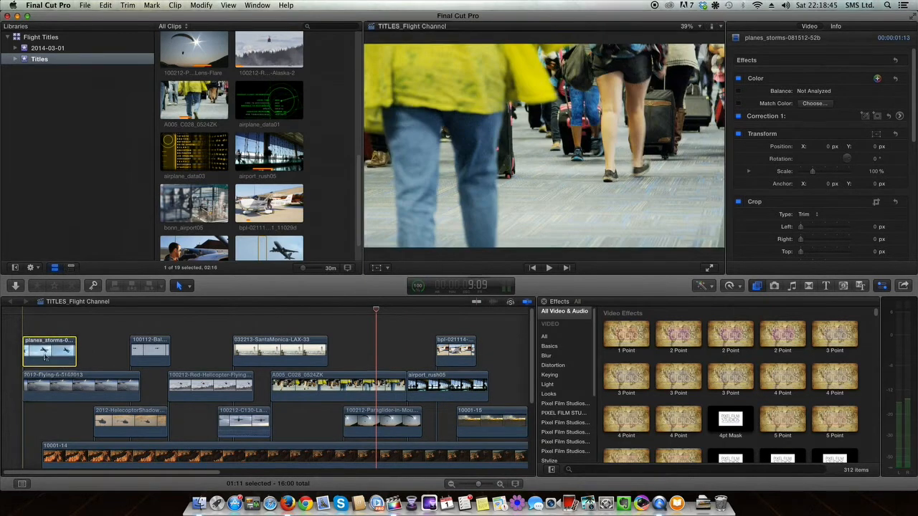
left_click(9, 314)
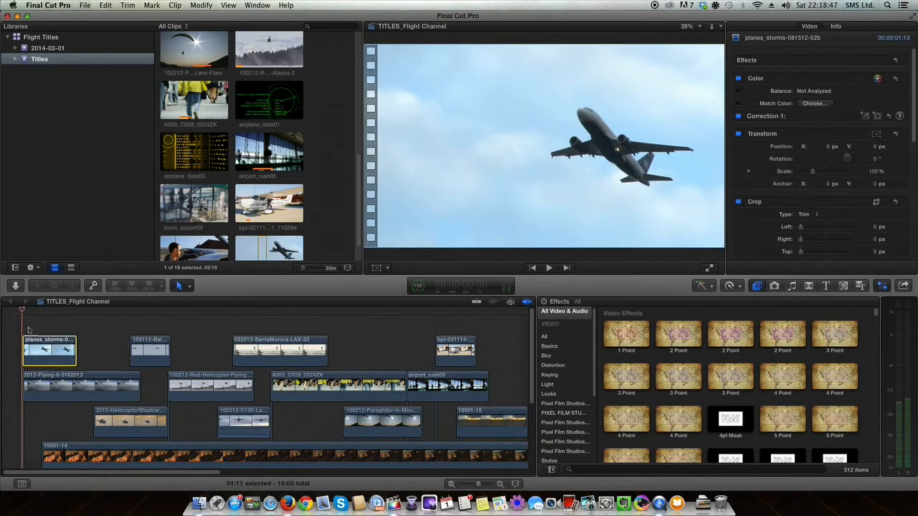
left_click_drag(47, 350, 51, 420)
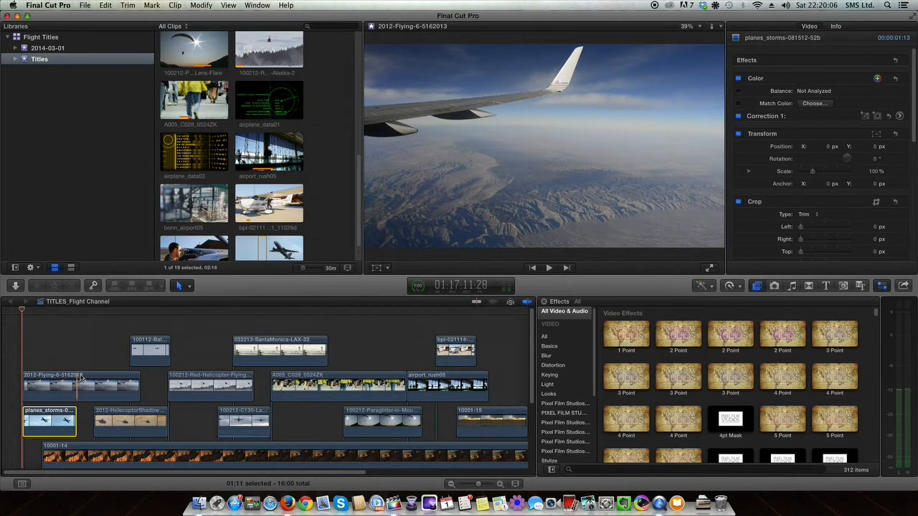
key("space")
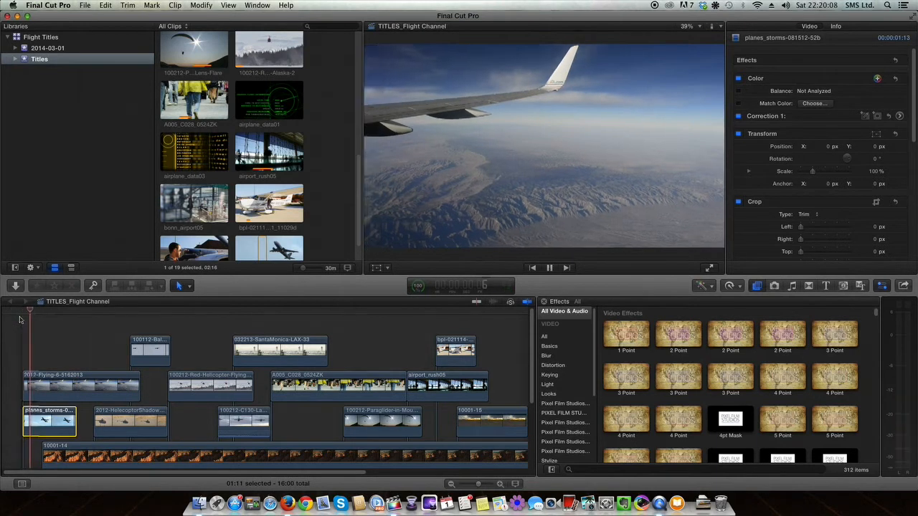
Trim the start of the 2012-Flying-6 clip to the end of the planes_storms clip and review from the beginning
left_click(26, 380)
mouse_move(26, 380)
left_mouse_down()
mouse_move(34, 380)
mouse_move(22, 385)
left_mouse_up()
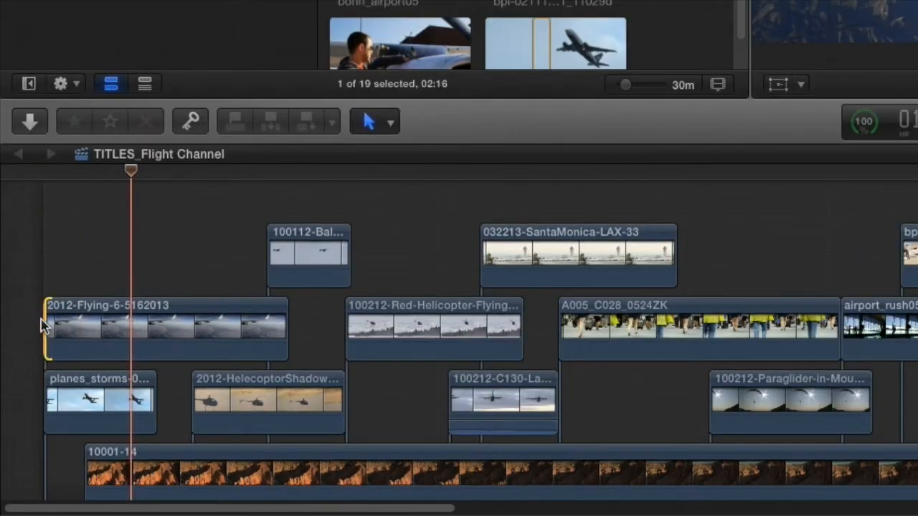
left_click_drag(51, 320, 159, 332)
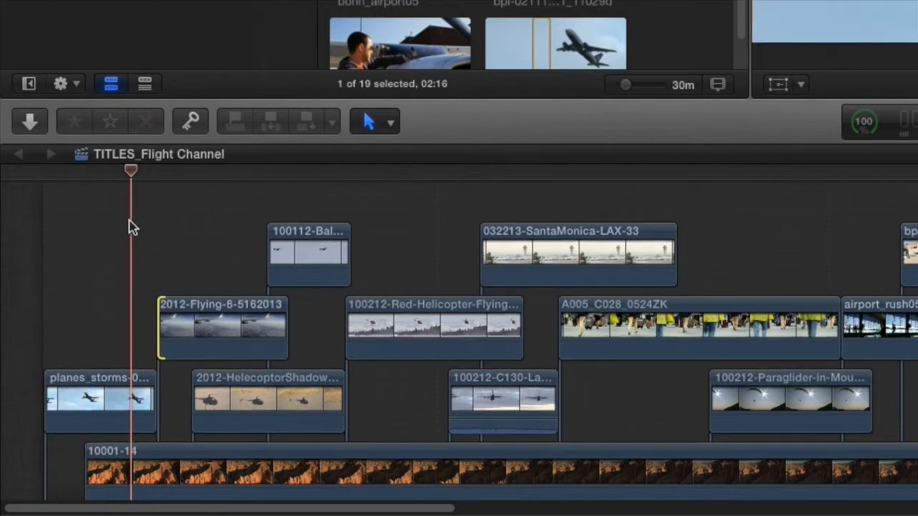
left_click_drag(134, 181, 3, 185)
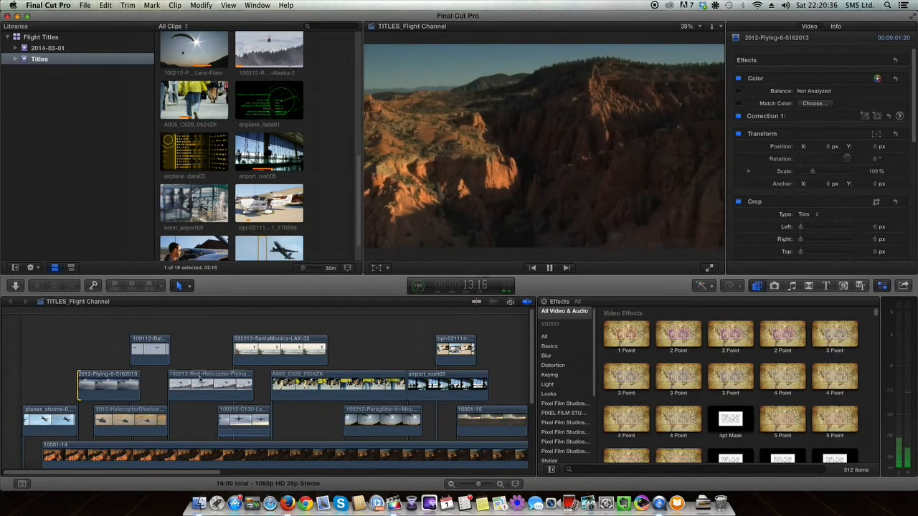
Trim the end of the A005_C028_0524ZK clip back to where the Paraglider clip starts and scrub across the cut
left_click_drag(422, 312, 377, 338)
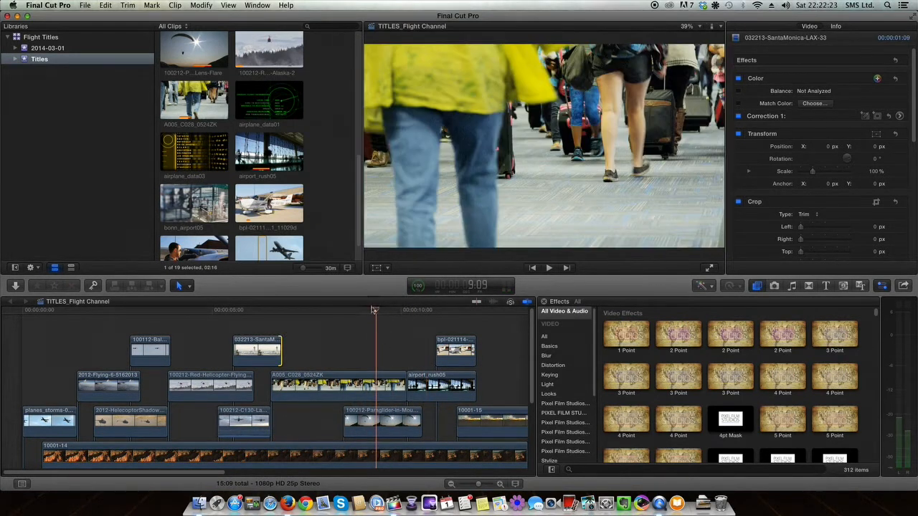
left_click_drag(406, 385, 373, 382)
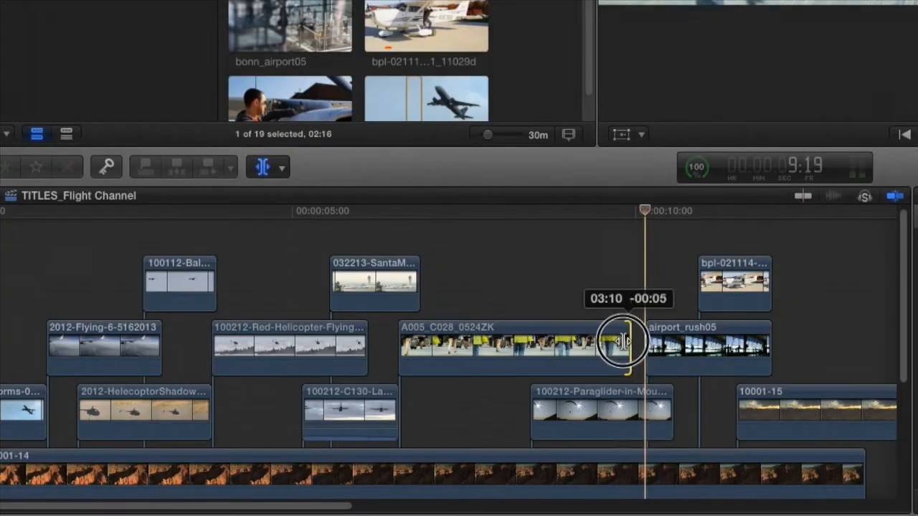
left_click_drag(586, 342, 537, 342)
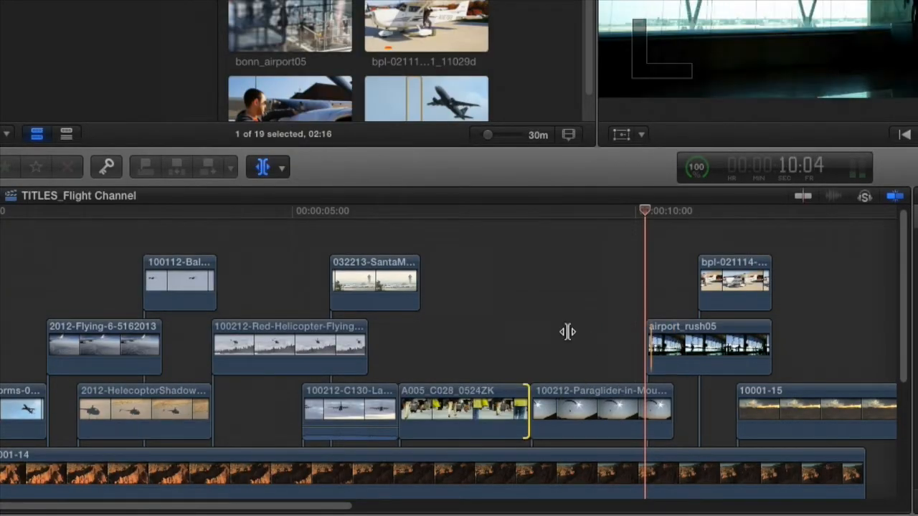
left_click(505, 235)
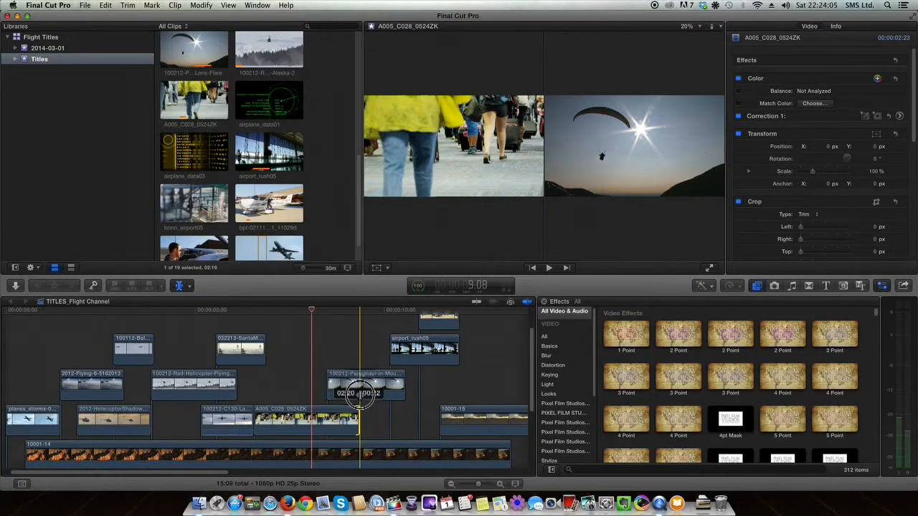
left_click_drag(359, 393, 327, 393)
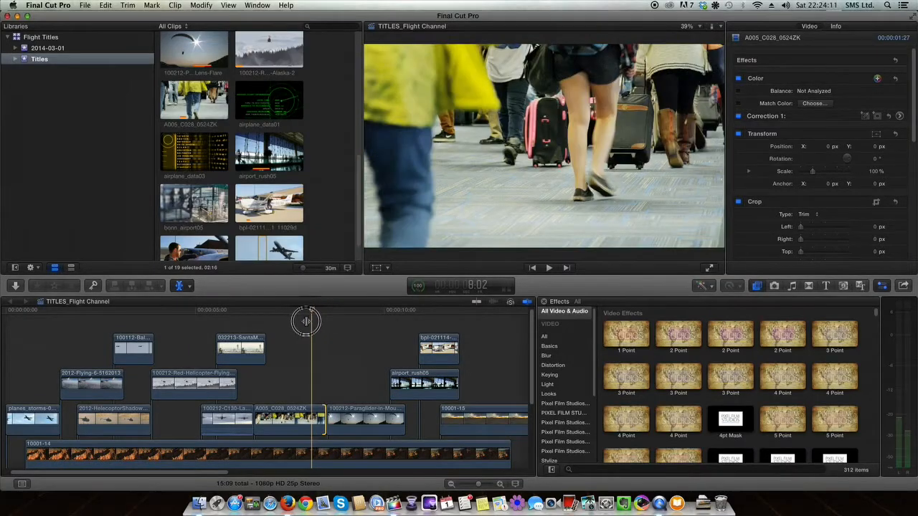
left_click_drag(303, 323, 349, 328)
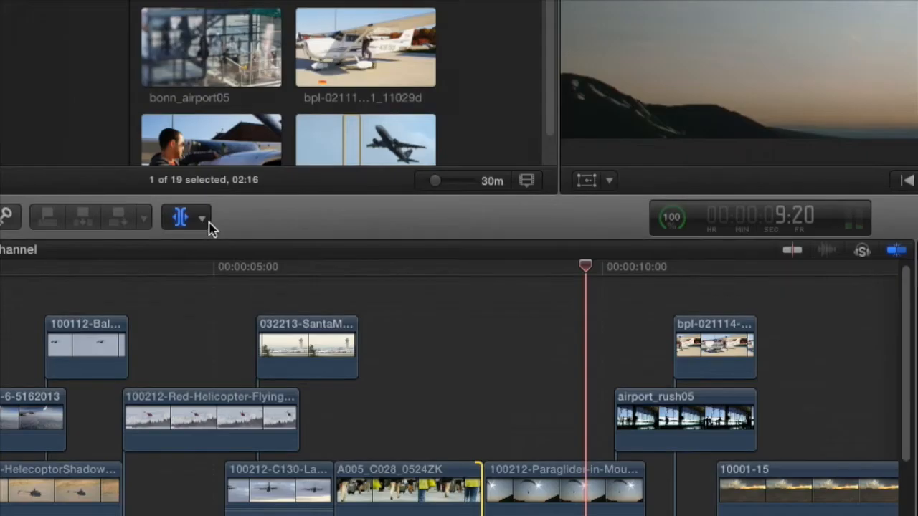
Switch to the Select tool and move the airport_rush05 clip earlier so it ends at the playhead at 9:20, over the Paraglider clip
left_click(190, 285)
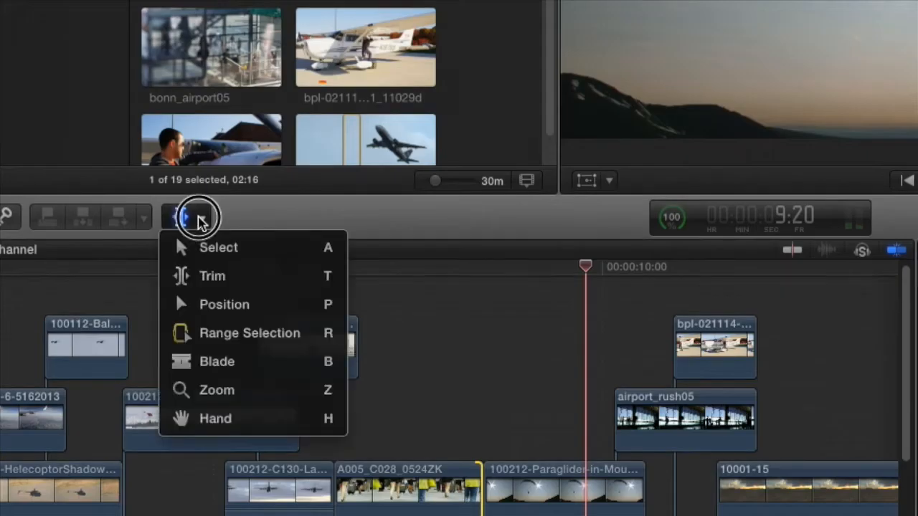
left_click(253, 256)
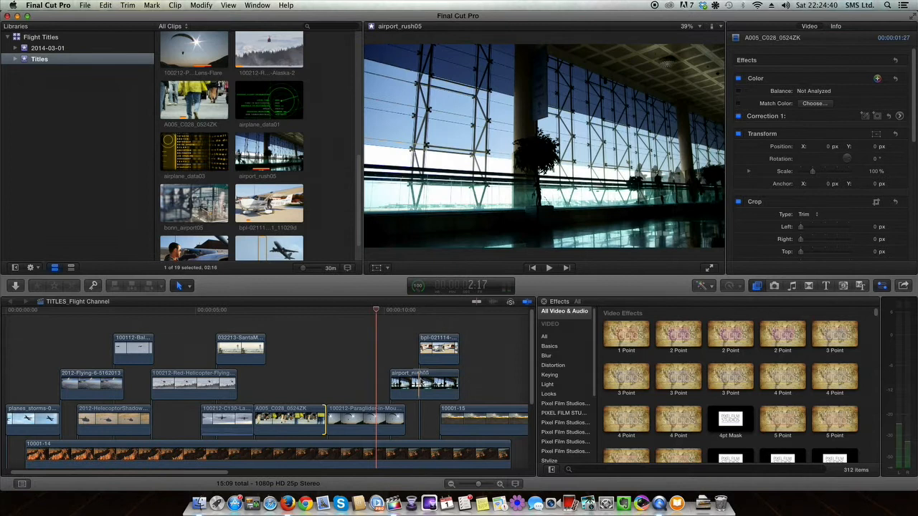
left_click(423, 380)
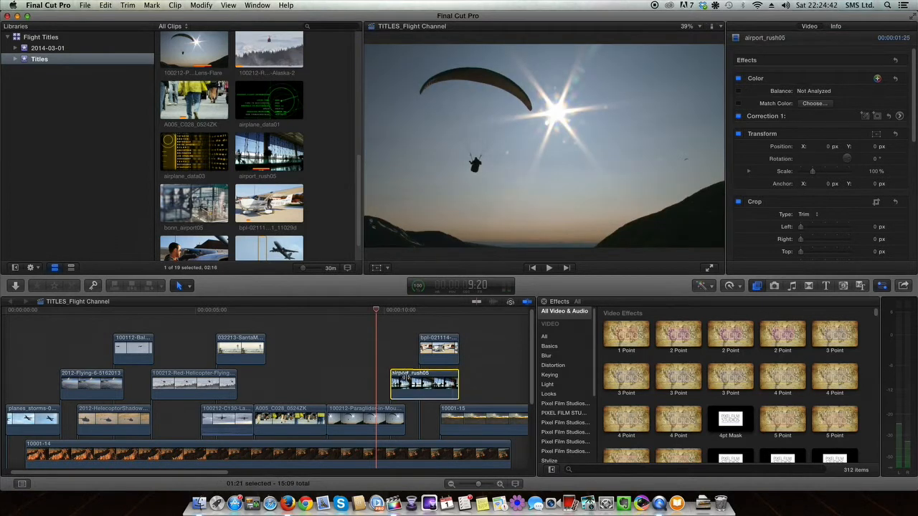
left_click_drag(424, 380, 347, 385)
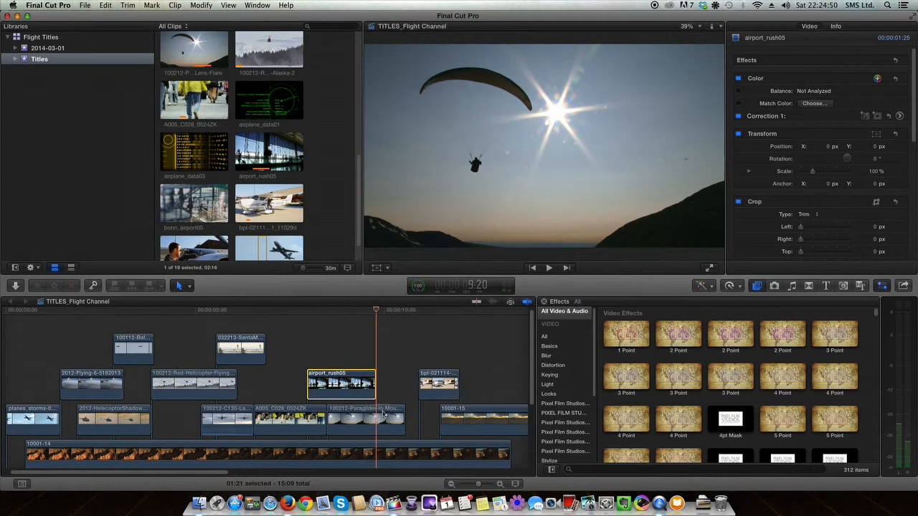
Scrub back through the sequence to its start to review the rearranged clips
left_click_drag(355, 322, 243, 324)
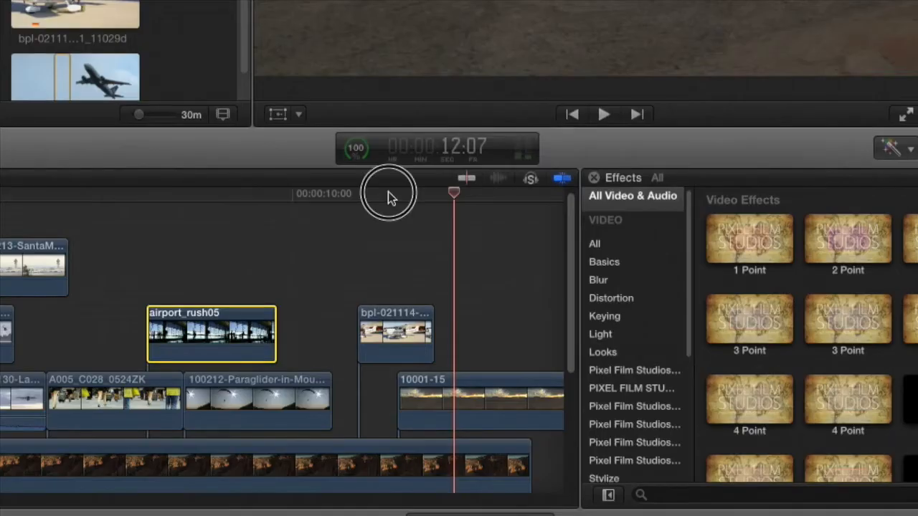
left_click_drag(435, 309, 403, 318)
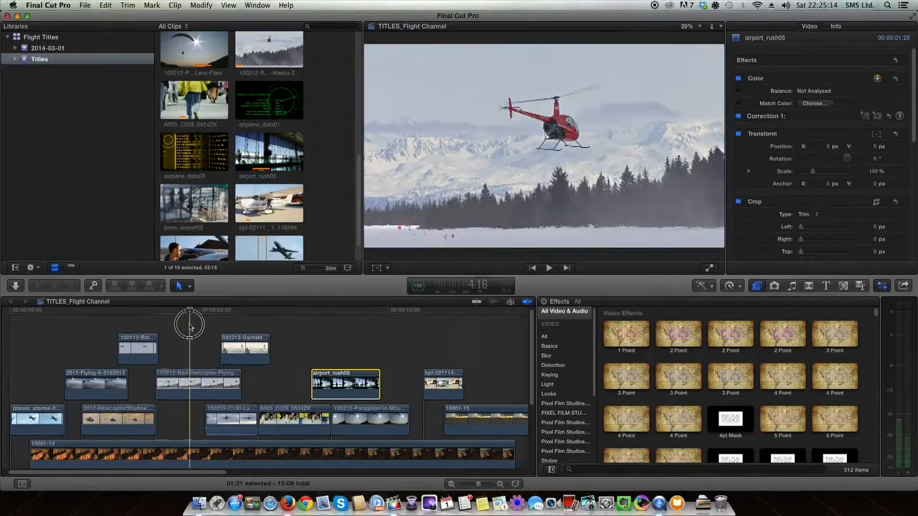
left_click_drag(185, 322, 4, 334)
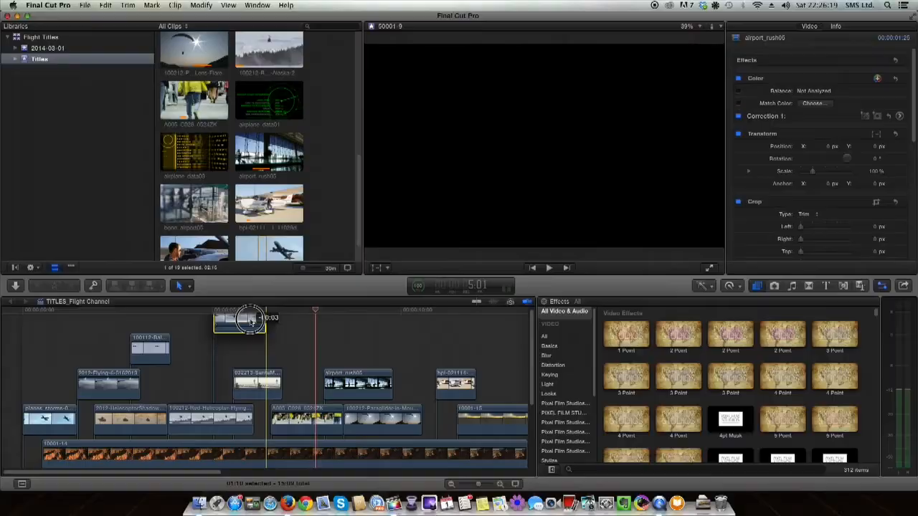
Move the 100212-C130-Landing clip slightly earlier and shift the Bald-Eagle-Flyby clip later so it starts on a music marker
left_click(251, 344)
left_click_drag(251, 344, 234, 351)
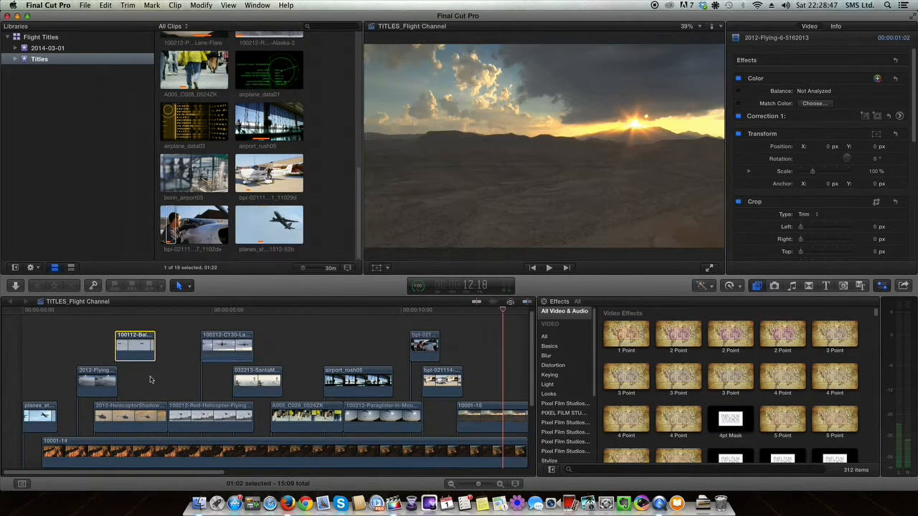
scroll(194, 398, "down", 5)
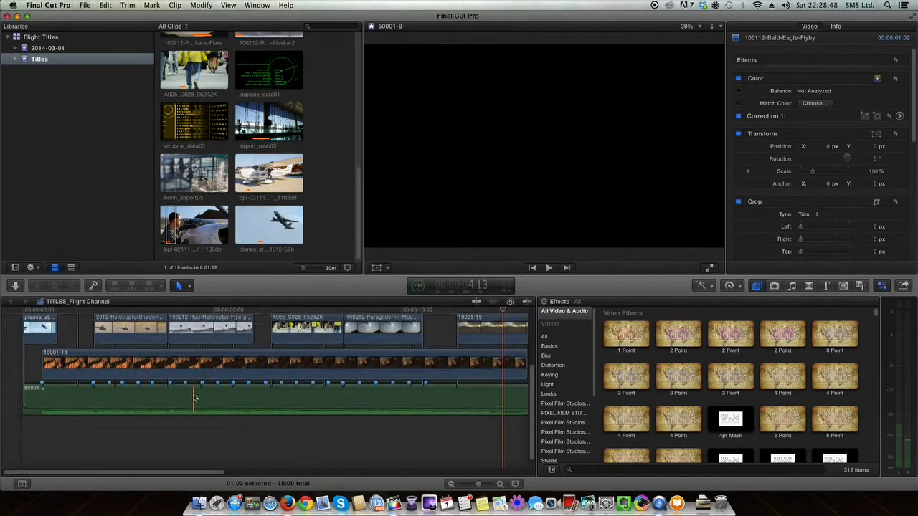
scroll(194, 398, "up", 5)
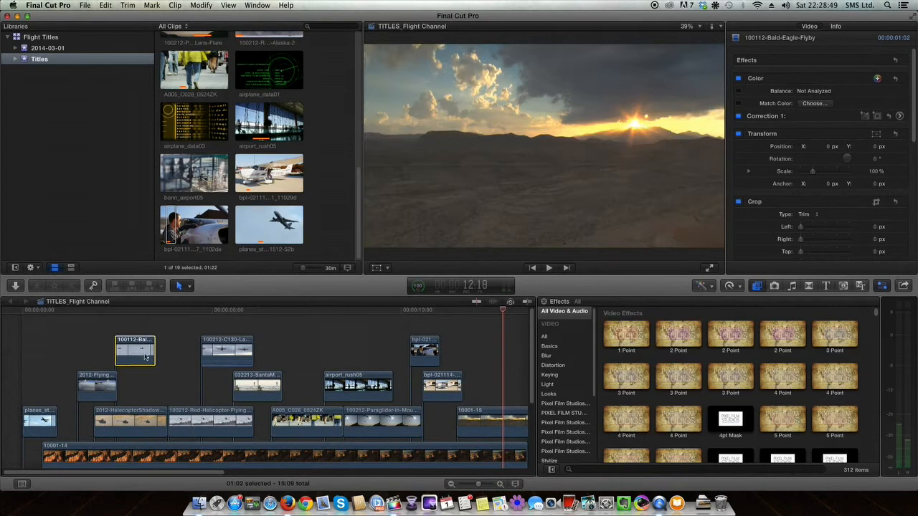
left_click(134, 351)
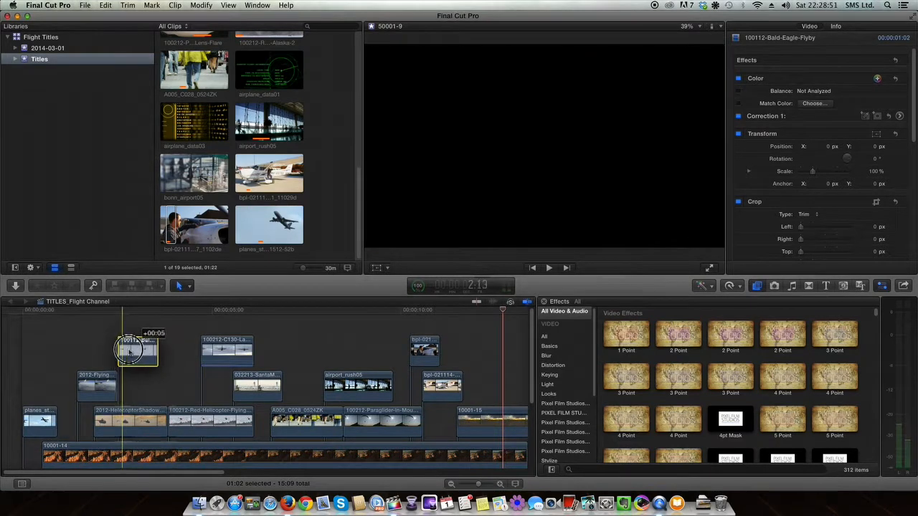
left_click_drag(248, 249, 265, 244)
Move the C130-Landing and 032213-SantaM clips earlier so both start on music markers above the Red-Helicopter clip
left_click_drag(507, 251, 497, 146)
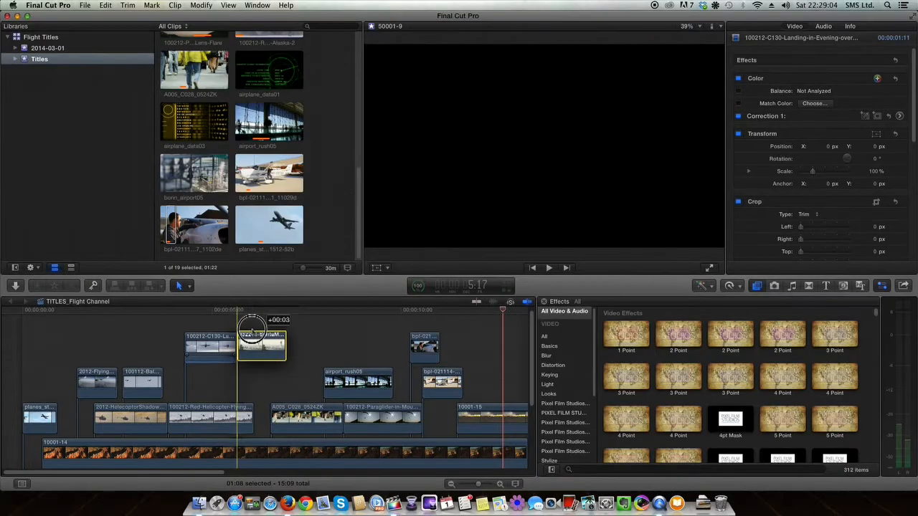
left_click_drag(253, 328, 230, 345)
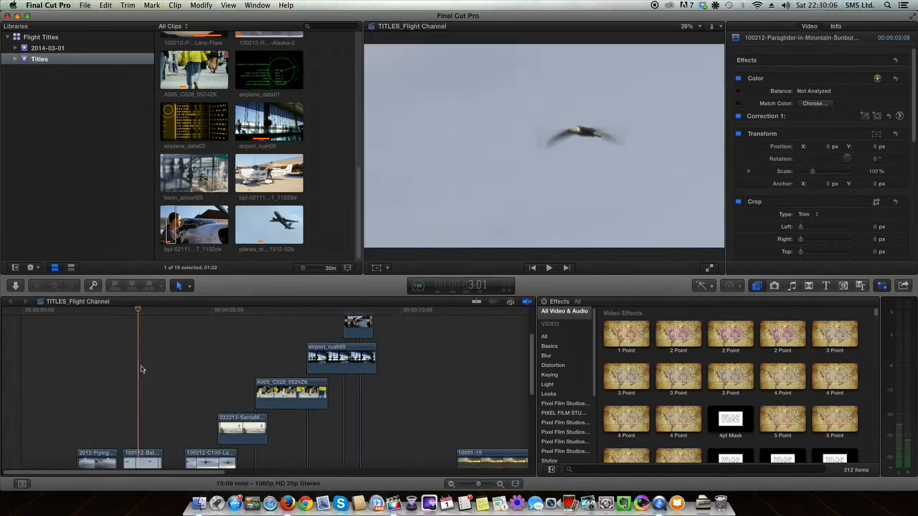
Move the 2012-Flying-6 clip back against the planes_storms clip, shift the Bald-Eagle-Flyby clip later and trim the start of the C130-Landing clip
scroll(136, 380, "down", 5)
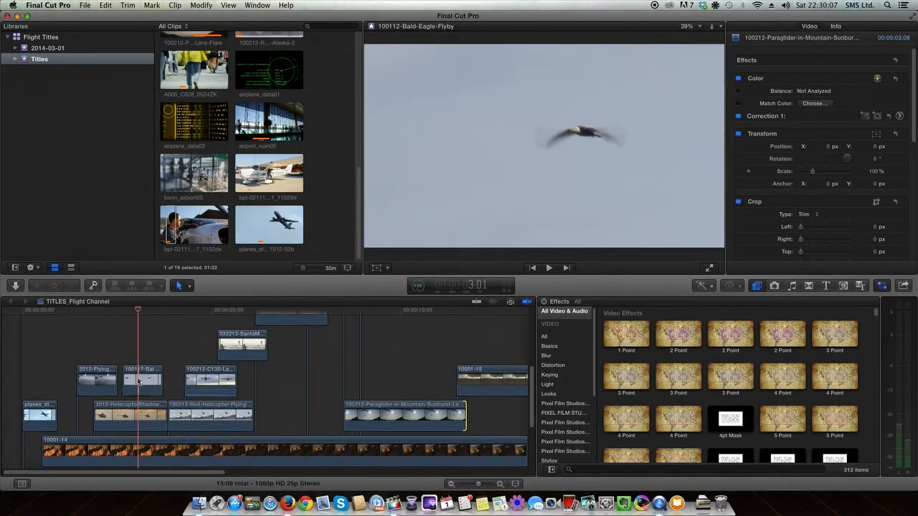
left_click_drag(91, 382, 71, 382)
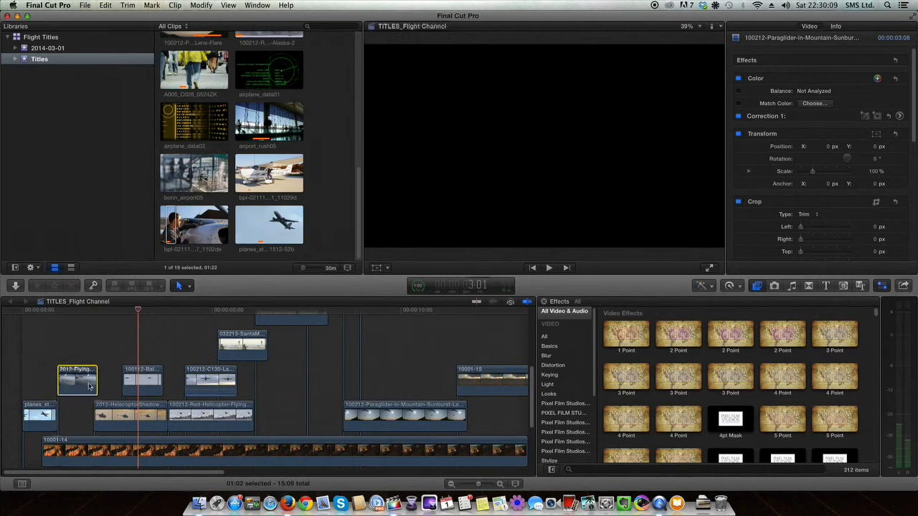
left_click_drag(152, 381, 193, 378)
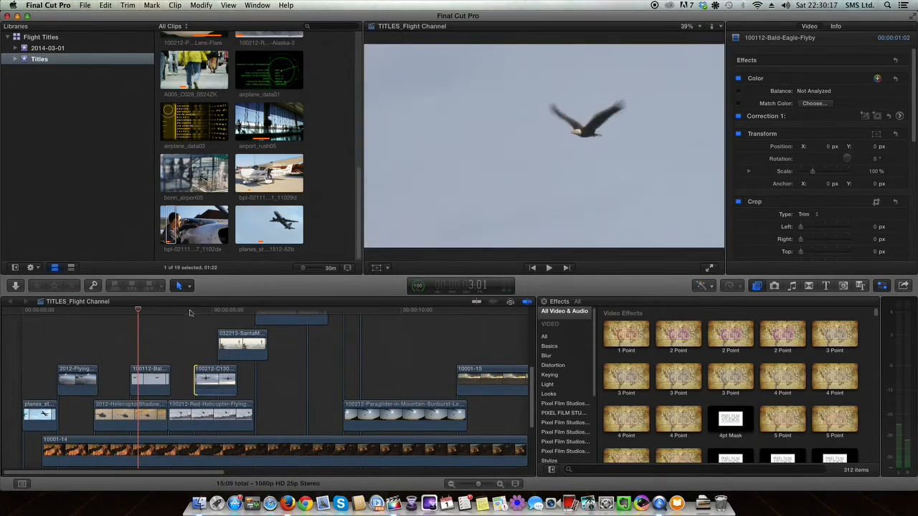
left_click(12, 334)
key("space")
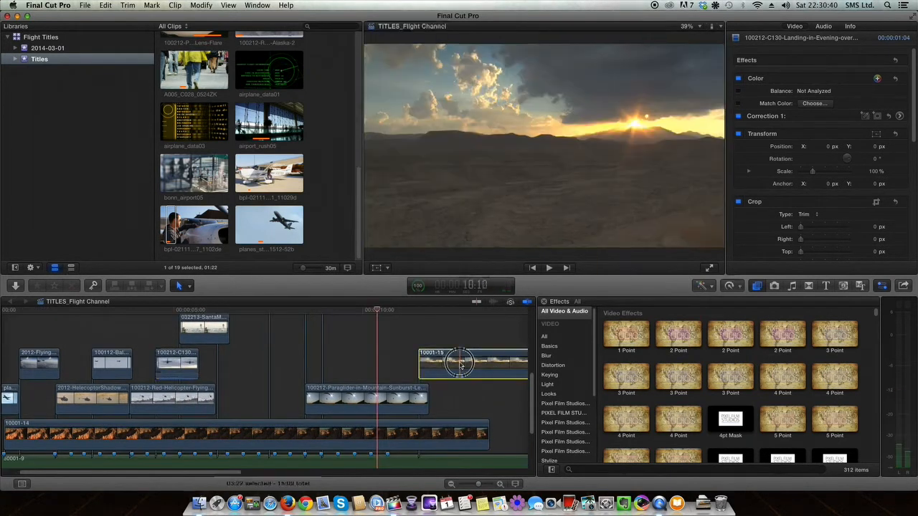
Extend the end of the Paraglider-in-Mountain-Sunburst clip and move the whole clip later in the sequence
left_click(460, 364)
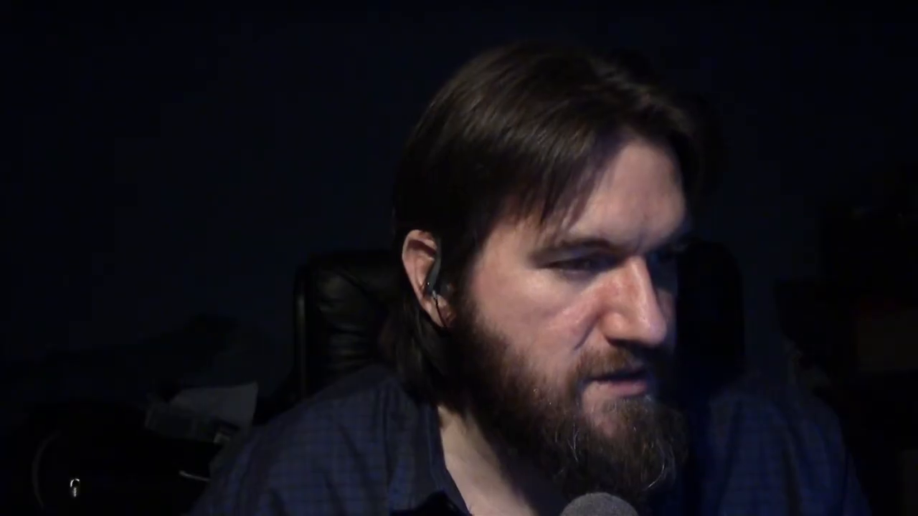
left_click_drag(429, 392, 455, 393)
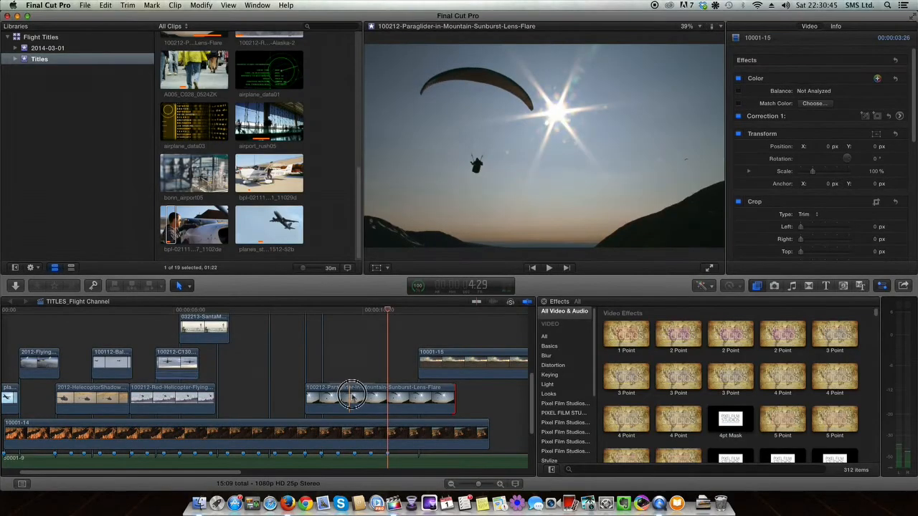
left_click_drag(391, 399, 422, 388)
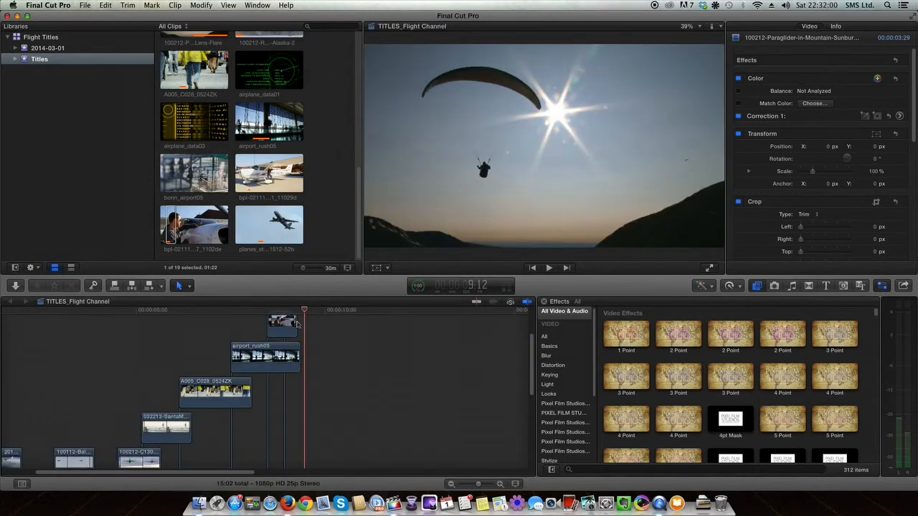
Select the two bpl-021114 clips above airport_rush05 and move them to the sequence's start, above the planes_storms clip
scroll(313, 354, "up", 3)
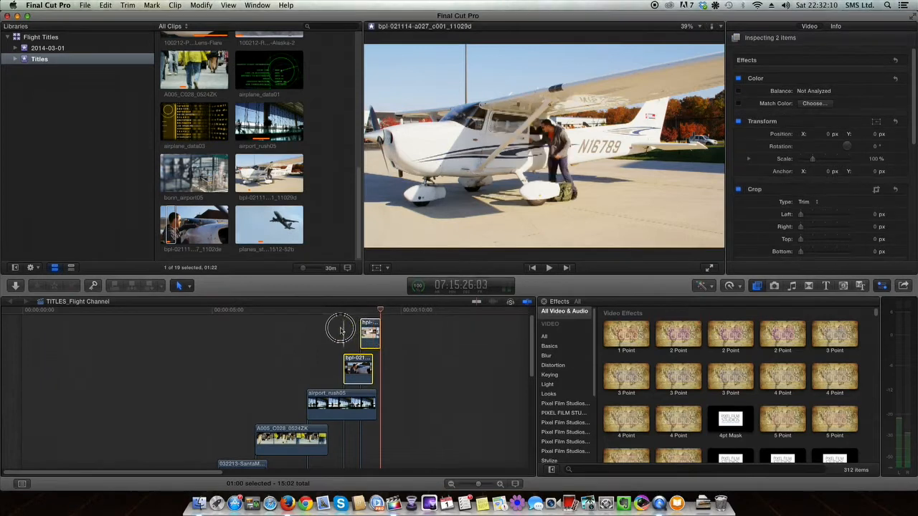
left_click_drag(341, 329, 344, 363)
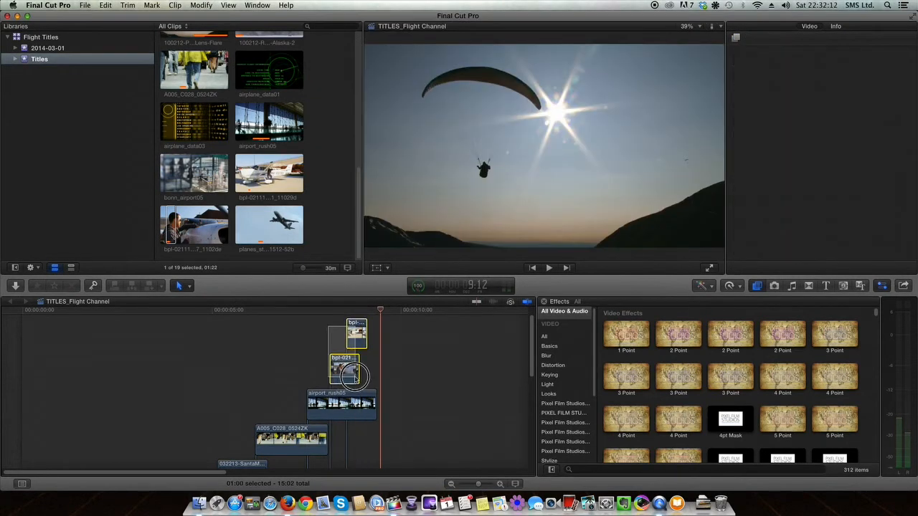
left_click_drag(326, 328, 375, 381)
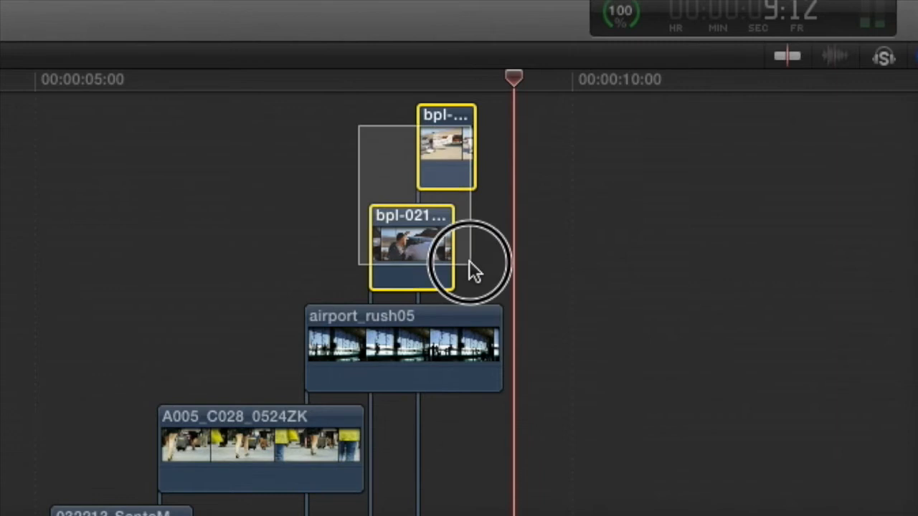
left_click_drag(496, 280, 497, 280)
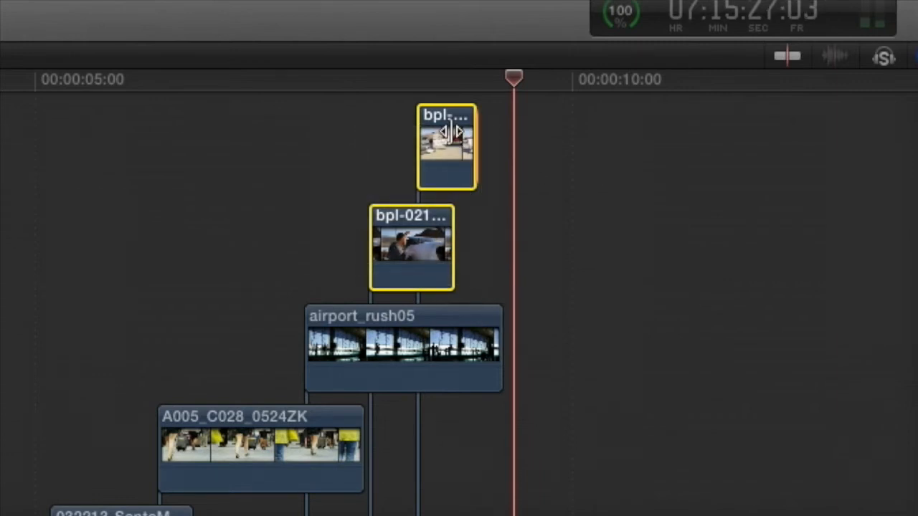
left_click_drag(445, 134, 27, 362)
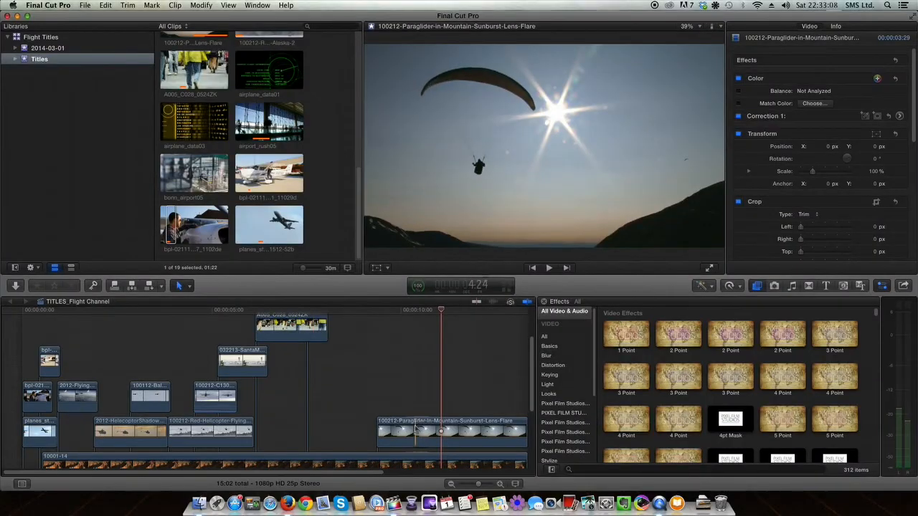
Move the Paraglider clip later so it starts on the last music marker, and play the passage leading into it
left_click_drag(412, 430, 449, 431)
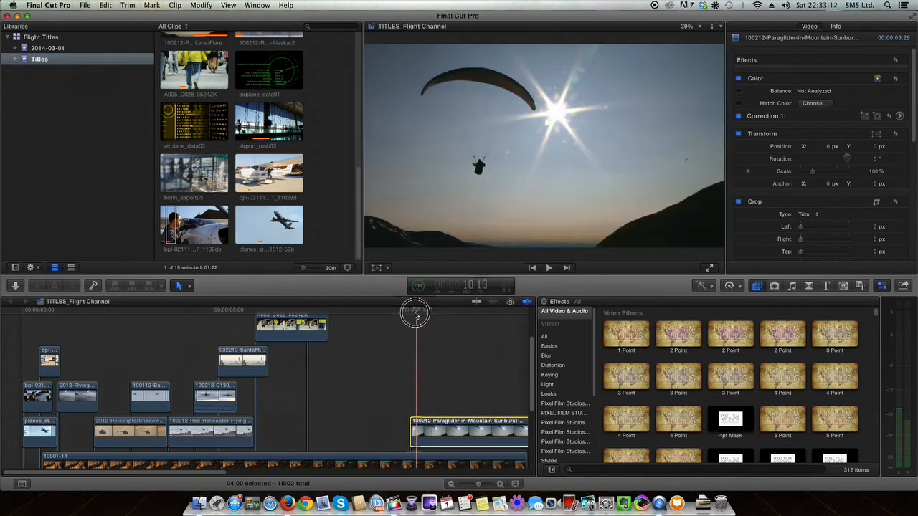
left_click(388, 316)
key("space")
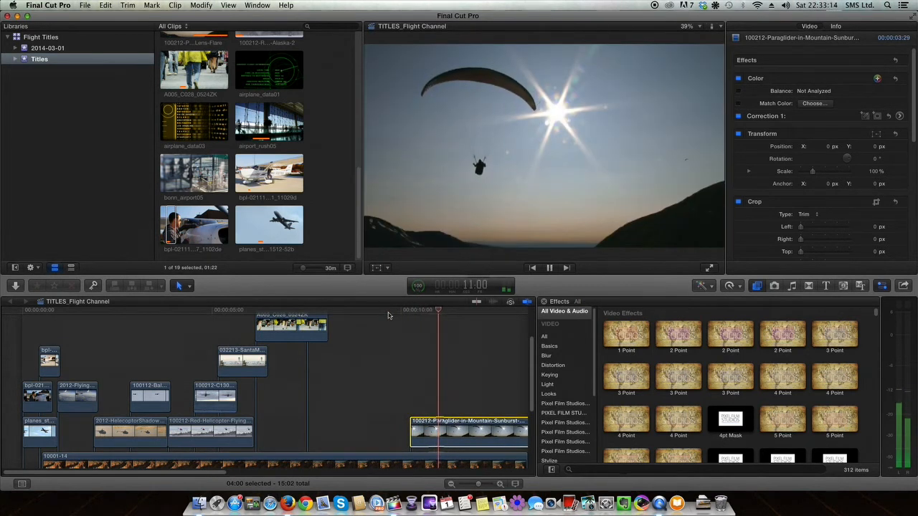
left_click_drag(428, 427, 443, 428)
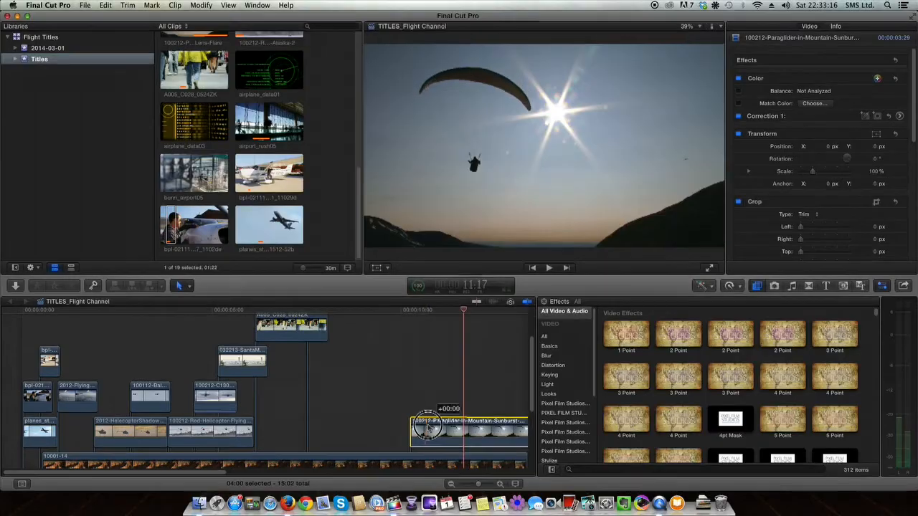
scroll(443, 407, "down", 3)
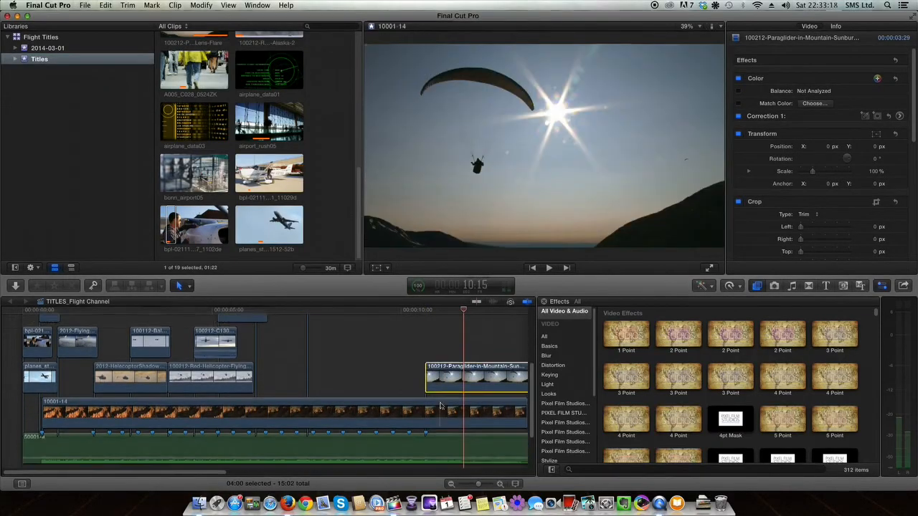
left_click_drag(445, 360, 444, 362)
left_click(360, 311)
key("space")
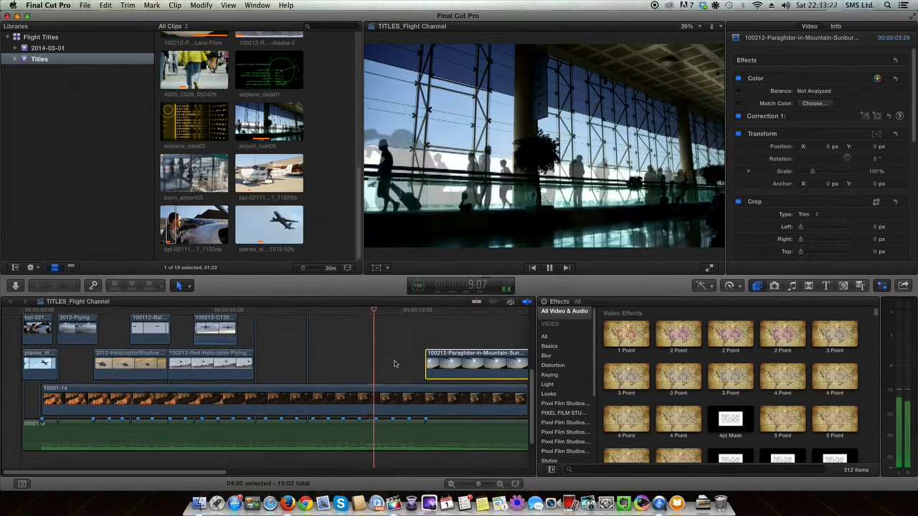
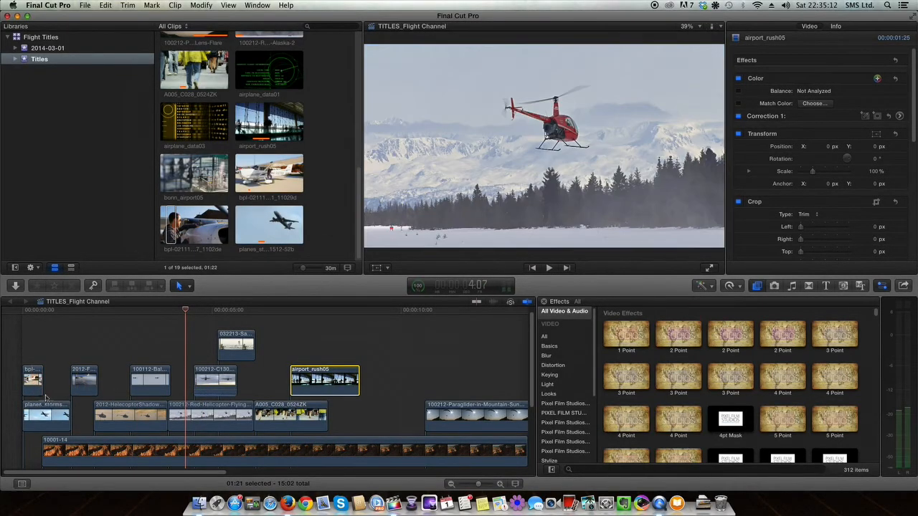
Move the bpl-021114-a027_c001_11029d clip between the Bald-Eagle-Flyby and C130-Landing clips and extend its end toward the C130 clip
left_click_drag(33, 379, 176, 337)
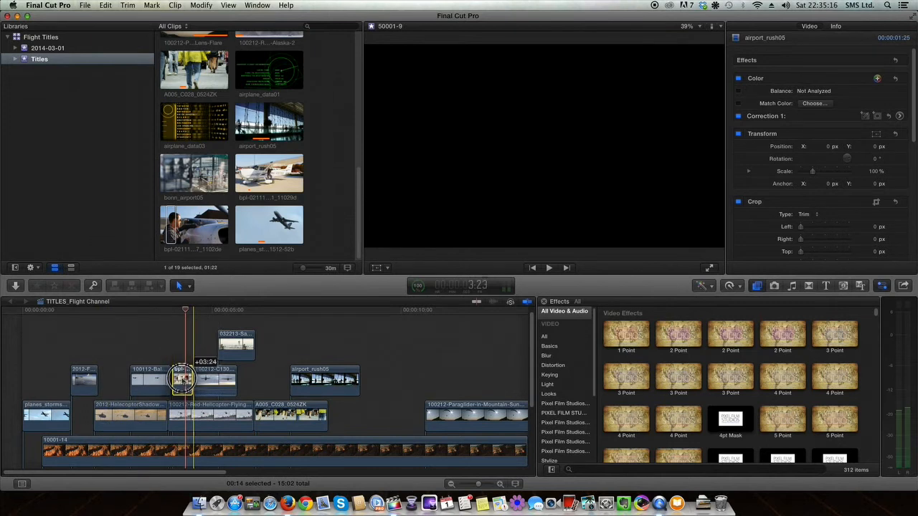
left_click_drag(180, 378, 182, 381)
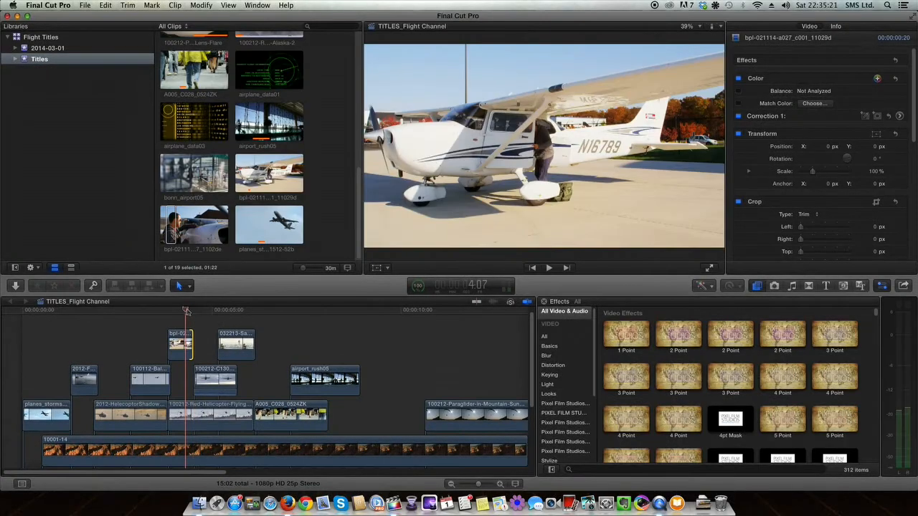
Trim the start of the bpl-021114-a027 clip to the end of the Bald-Eagle-Flyby clip and play across the cuts
left_click_drag(190, 312, 158, 316)
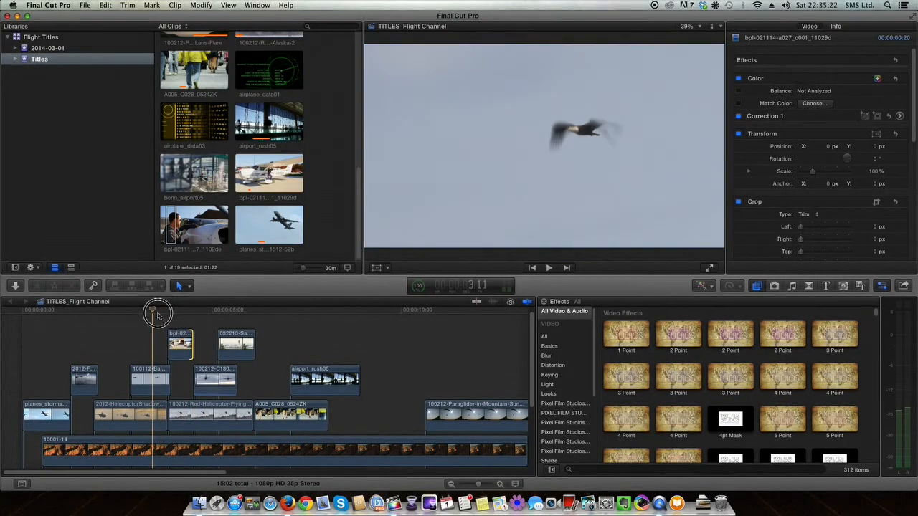
scroll(166, 345, "down", 3)
scroll(166, 329, "up", 2)
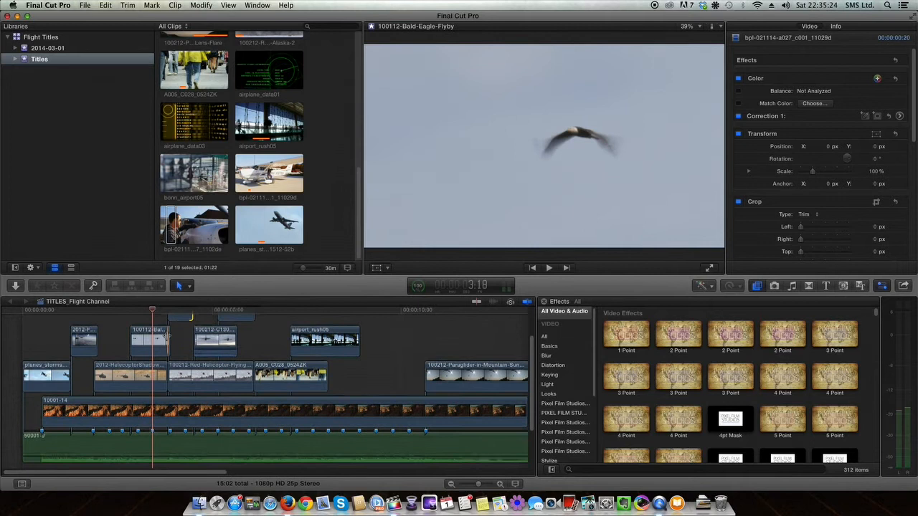
left_click_drag(167, 320, 173, 320)
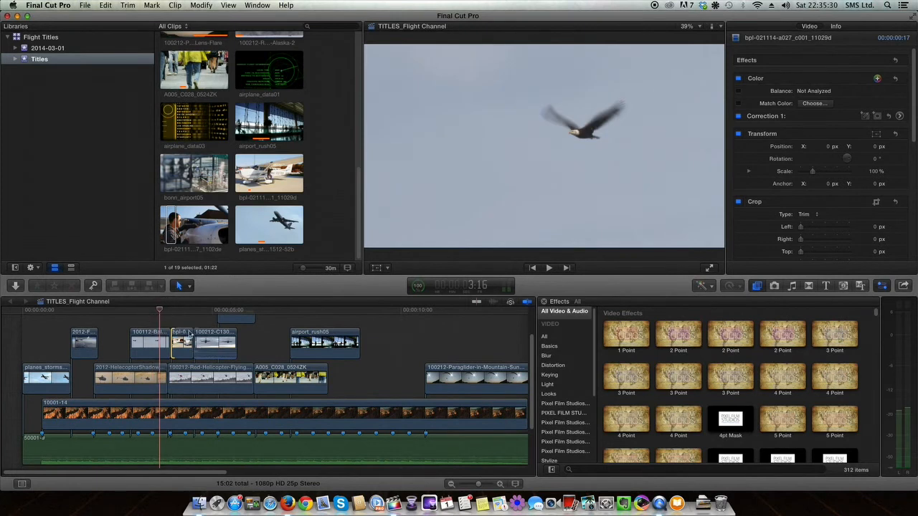
key("space")
key("space")
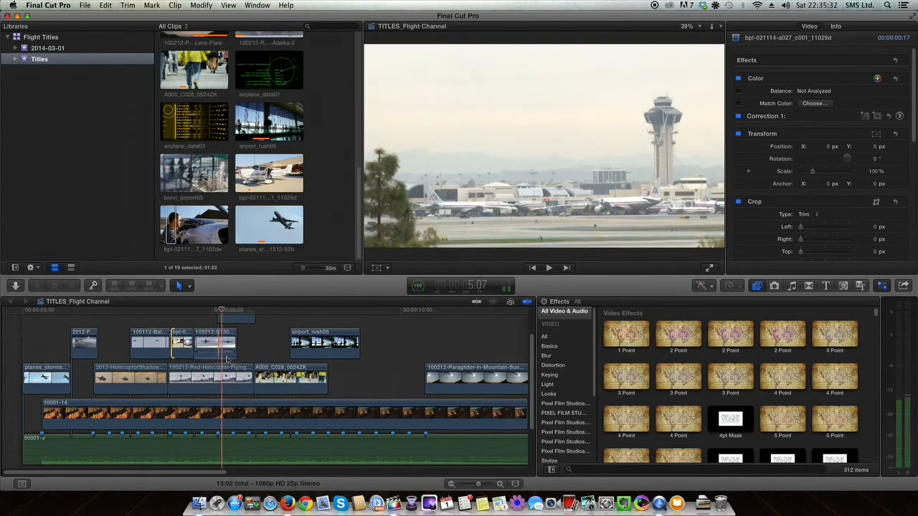
scroll(221, 373, "up", 3)
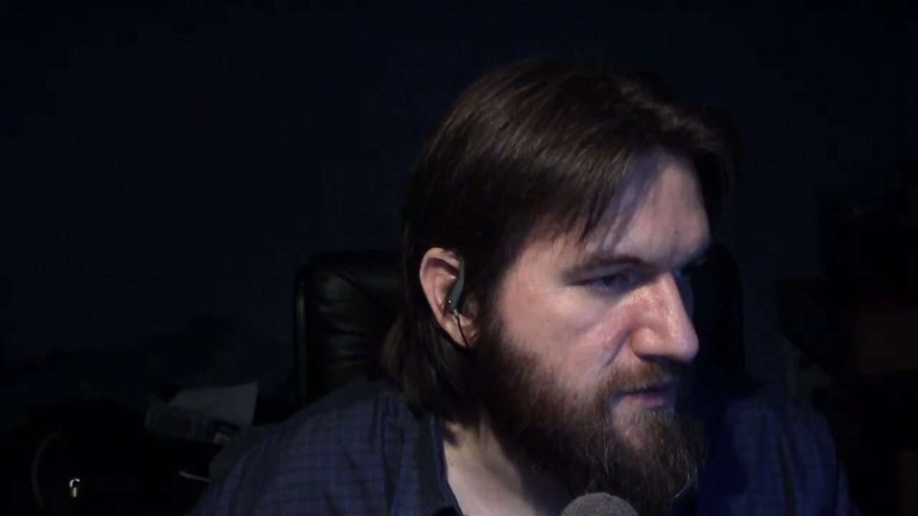
Step through frames and play the sequence from its beginning to review the opening cuts
key("Right")
key("Right")
key("Right")
key("Right")
key("Right")
key("Right")
key("Right")
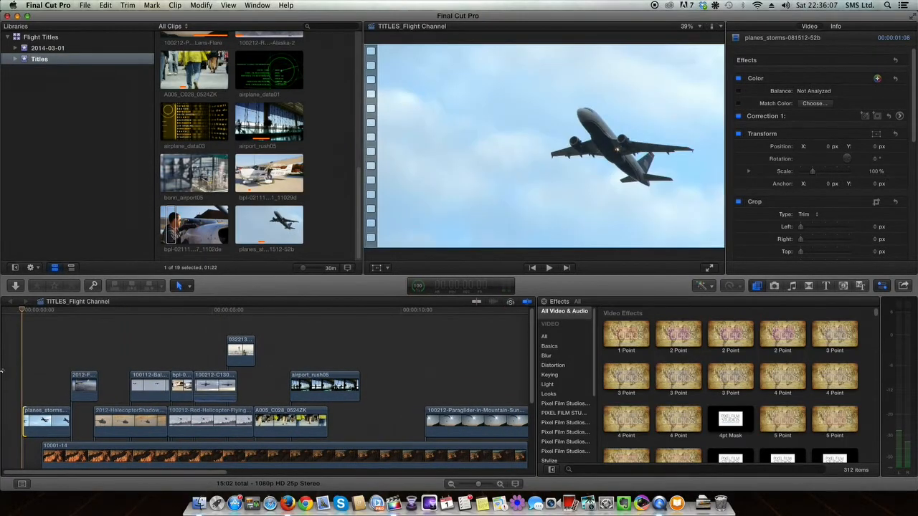
key("space")
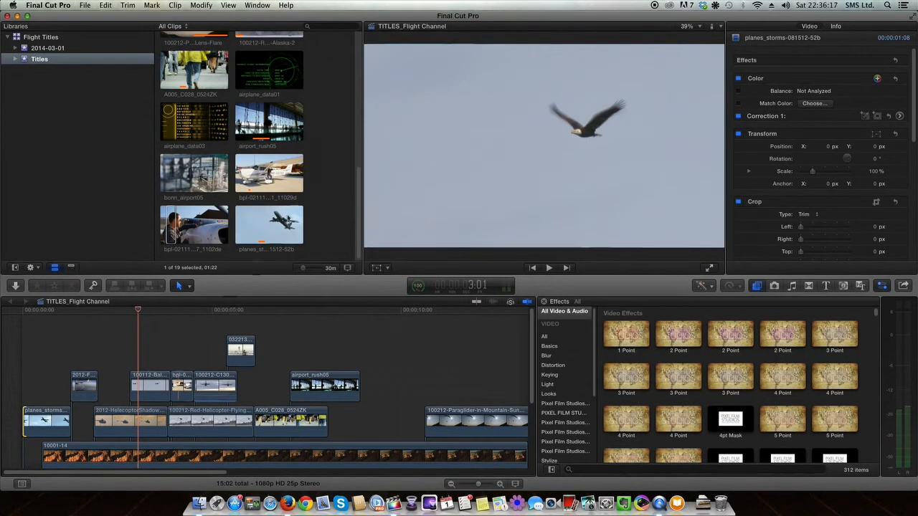
Connect a 02:09 range of the airplane_data01 clip above the Bald-Eagle-Flyby clip, aligned and trimmed to the same start and end
scroll(287, 205, "up", 3)
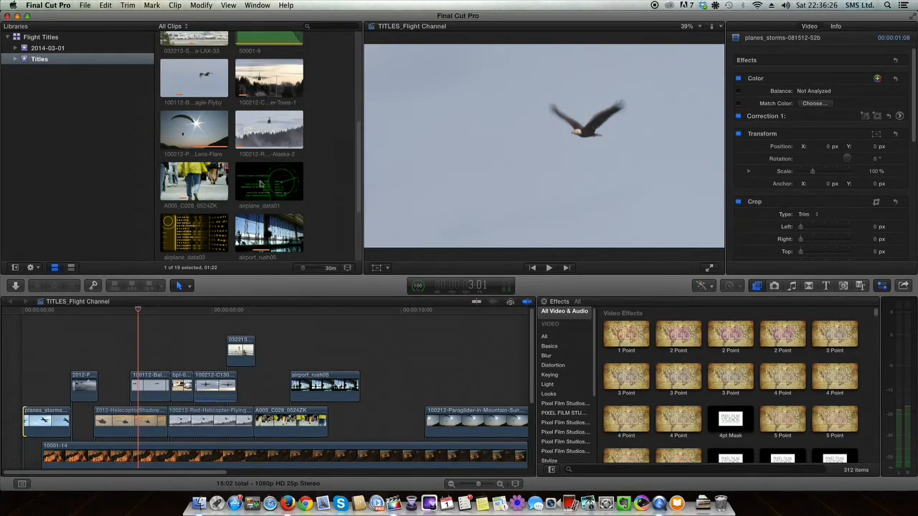
left_click(261, 184)
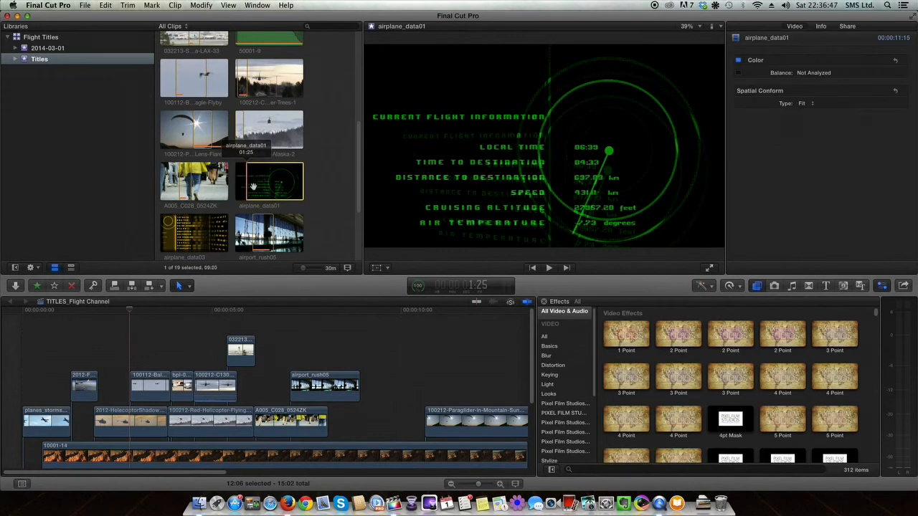
key("space")
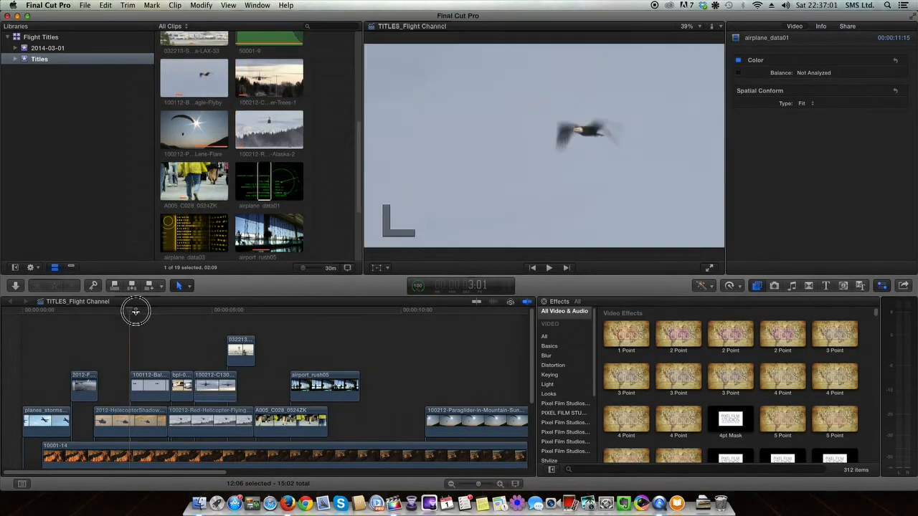
left_click(129, 310)
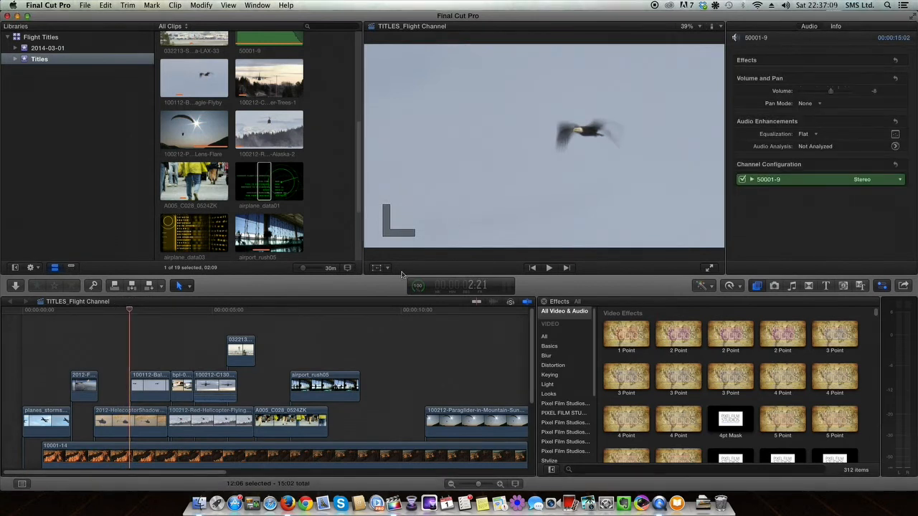
left_click(152, 337)
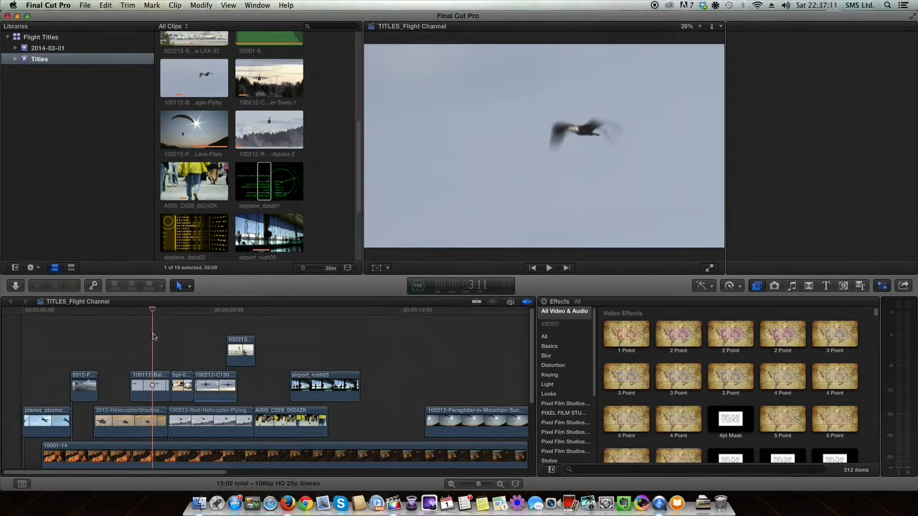
key("q")
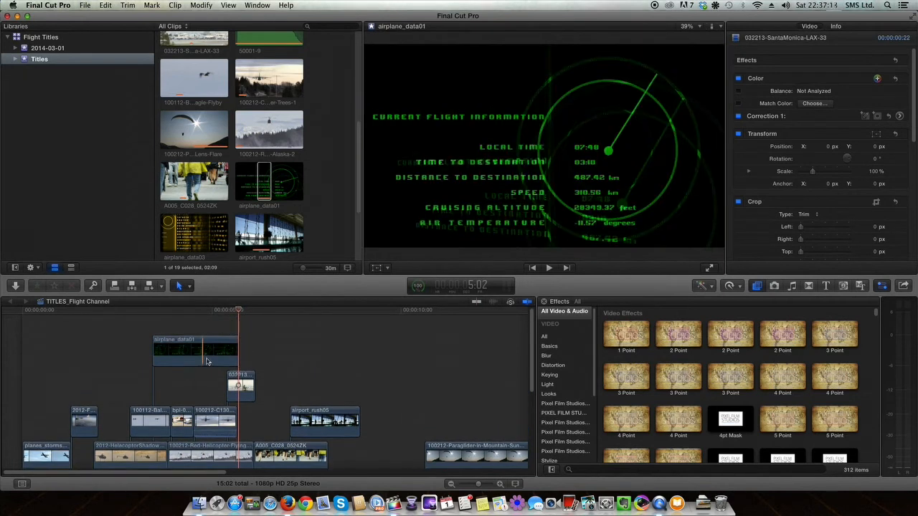
left_click_drag(201, 350, 170, 350)
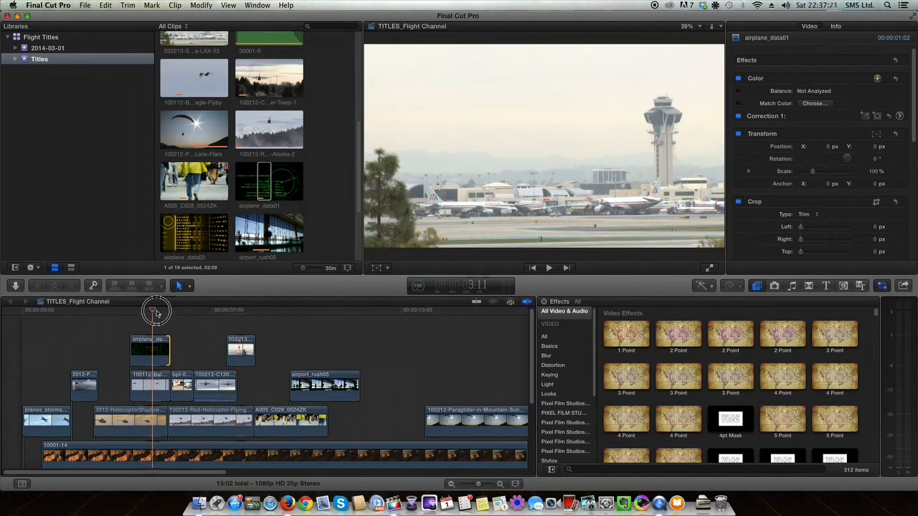
Set the blend mode of the airplane_data01 clip to Overlay and play the sequence from its beginning
left_click_drag(156, 312, 152, 313)
left_click(143, 350)
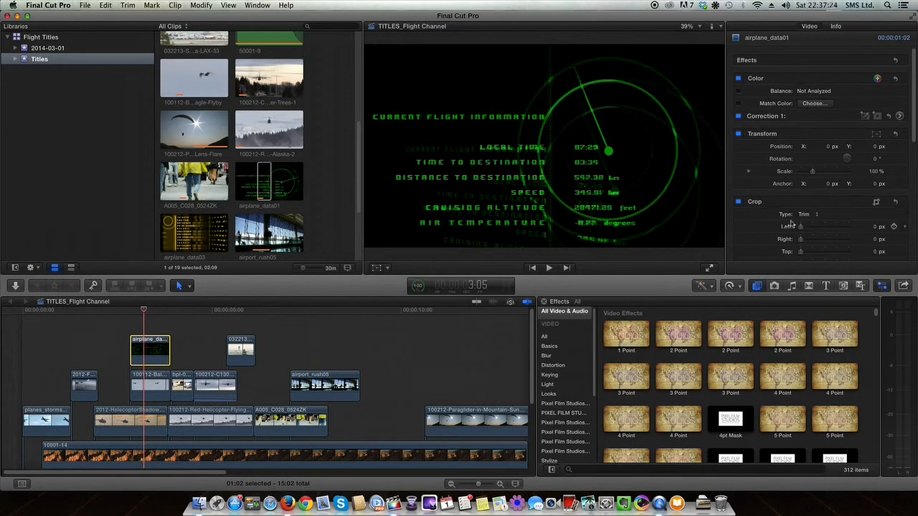
scroll(791, 225, "down", 10)
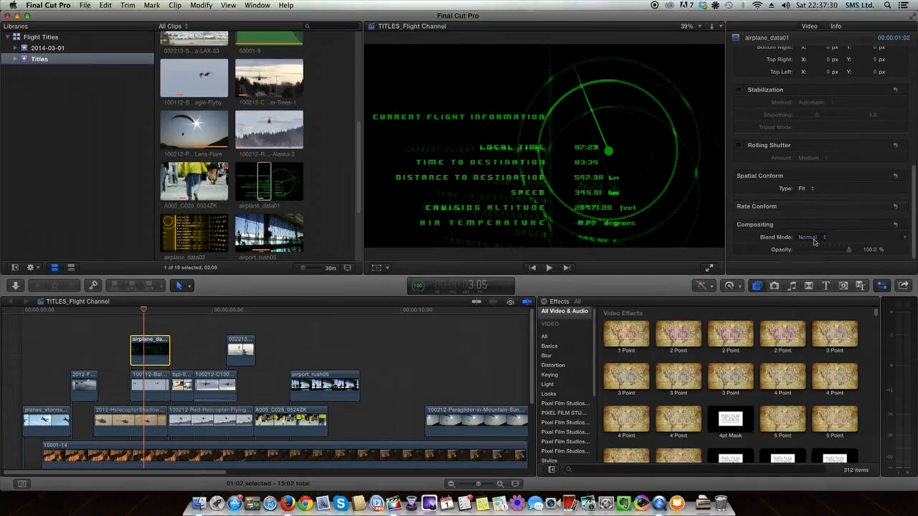
left_click(832, 237)
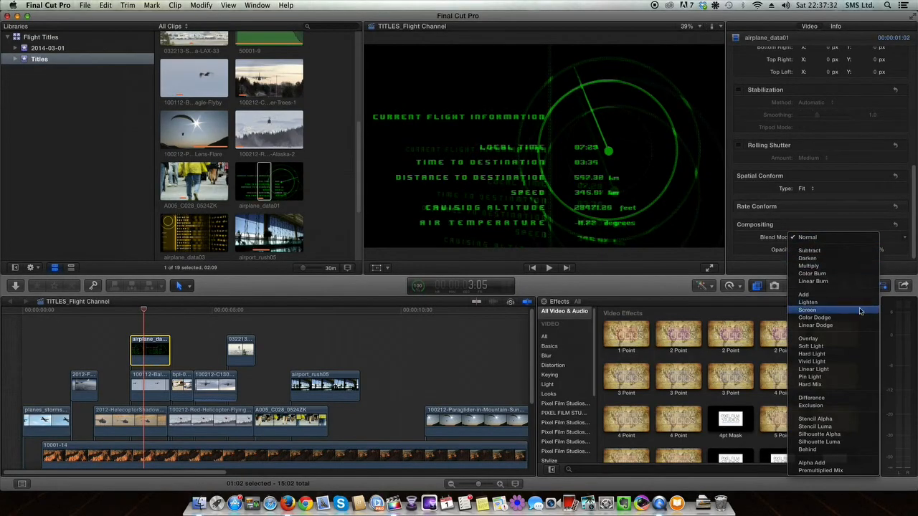
left_click(853, 345)
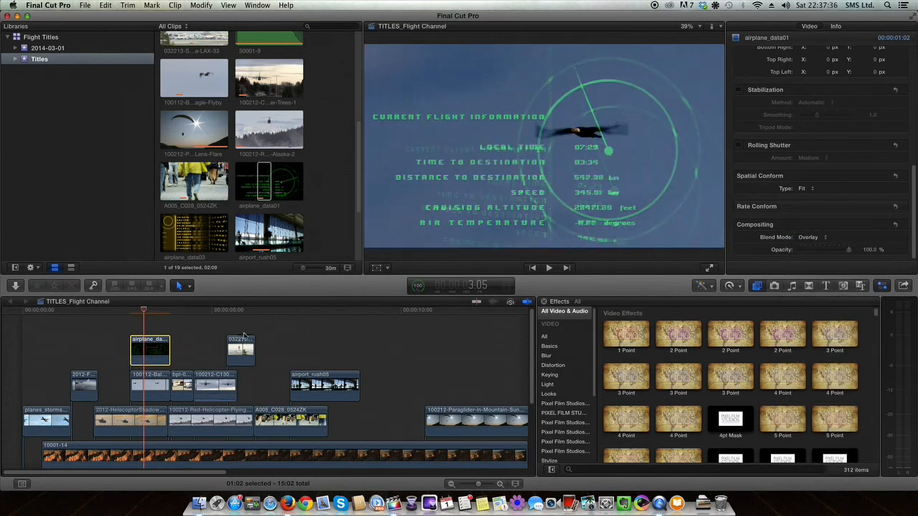
left_click_drag(143, 312, 10, 316)
key("space")
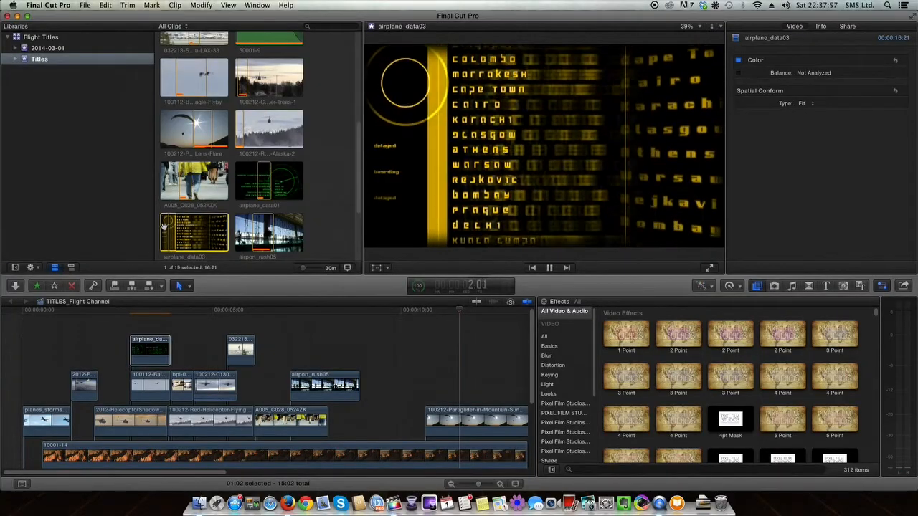
Connect a 04:09 range of the airplane_data03 clip at the start of airport_rush05 and trim its end to match that clip
left_click_drag(163, 226, 181, 234)
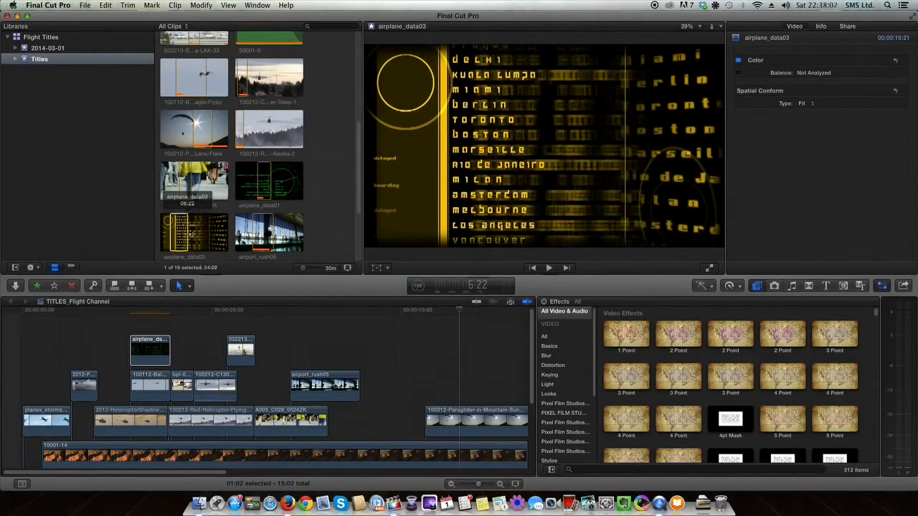
left_click(423, 310)
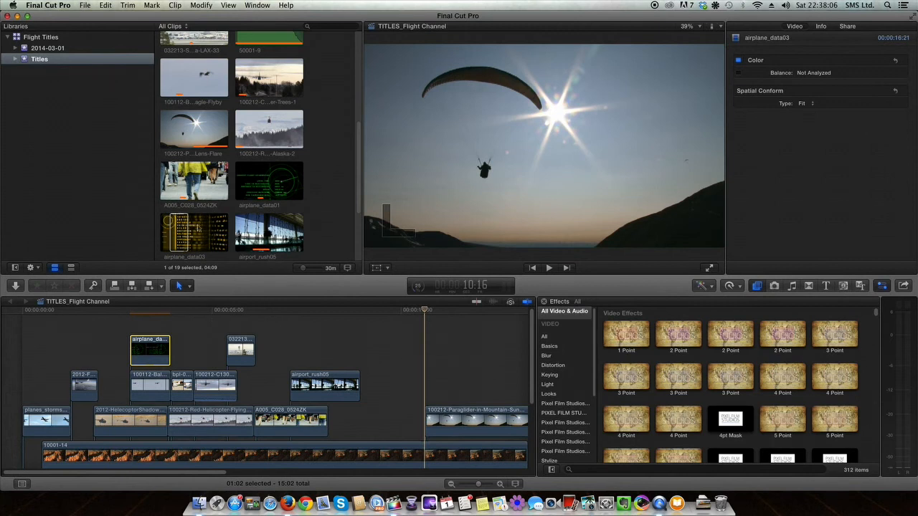
left_click_drag(340, 311, 291, 317)
key("q")
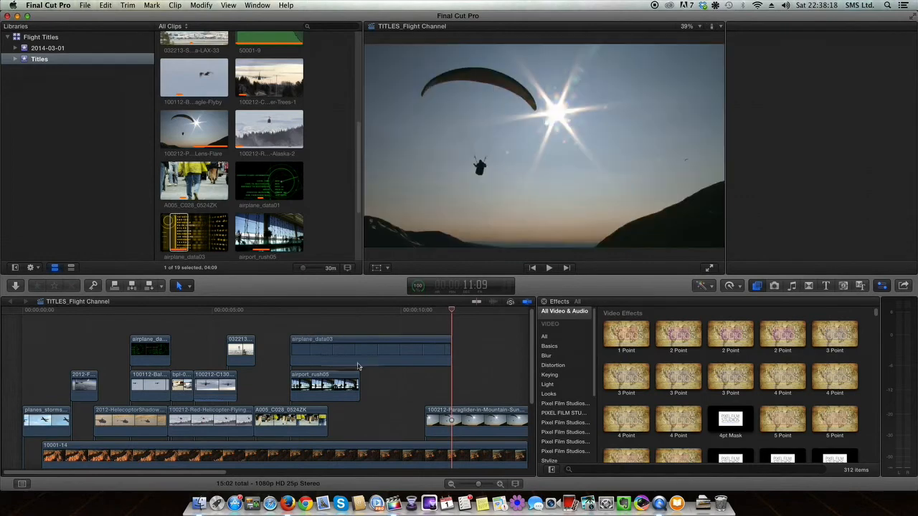
left_click_drag(447, 346, 369, 348)
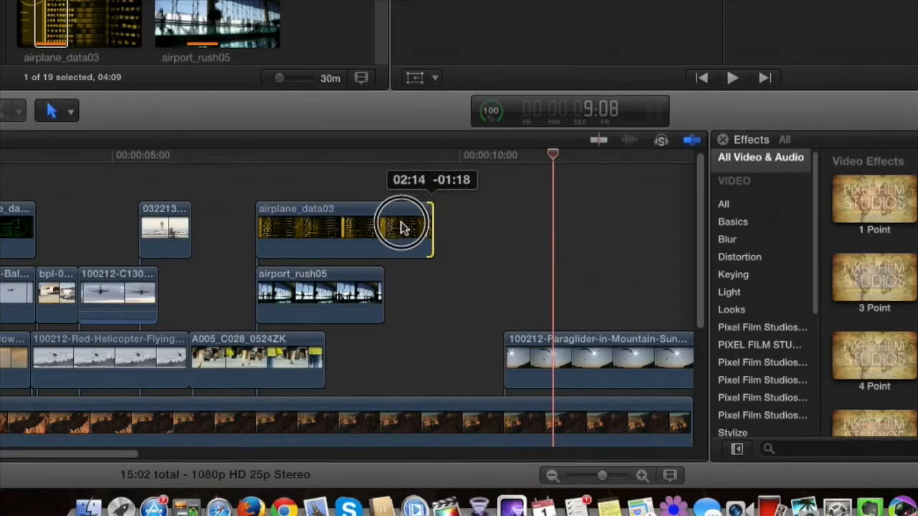
left_click_drag(378, 222, 380, 224)
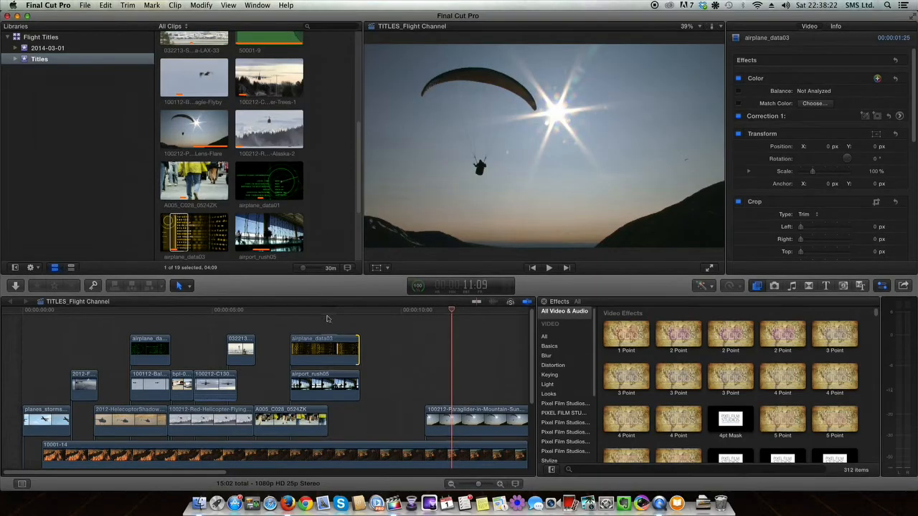
Set the blend mode of the airplane_data03 clip above airport_rush05 to Add
left_click(337, 155)
left_click(826, 233)
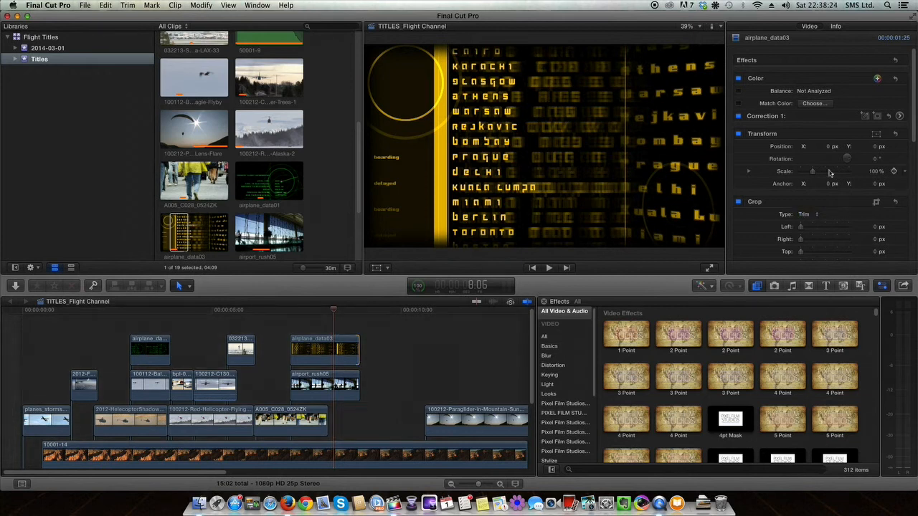
scroll(826, 190, "down", 3)
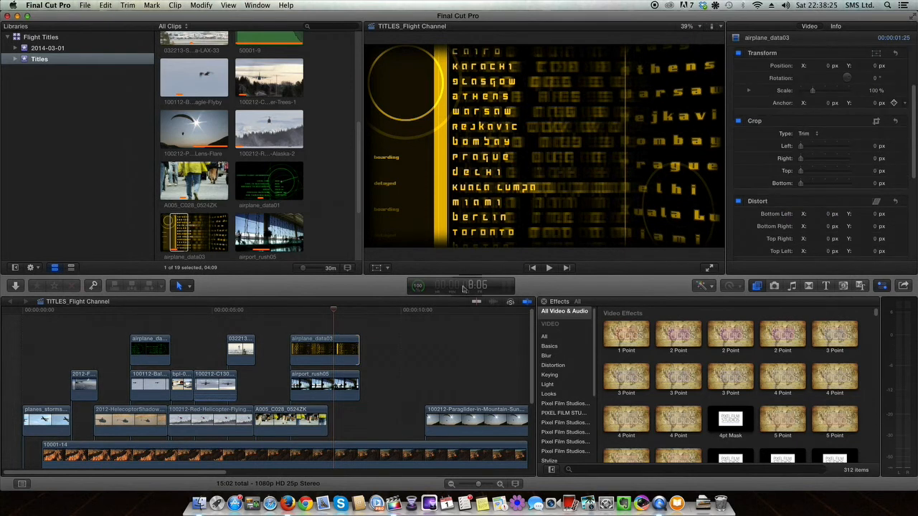
left_click(327, 350)
scroll(784, 198, "down", 10)
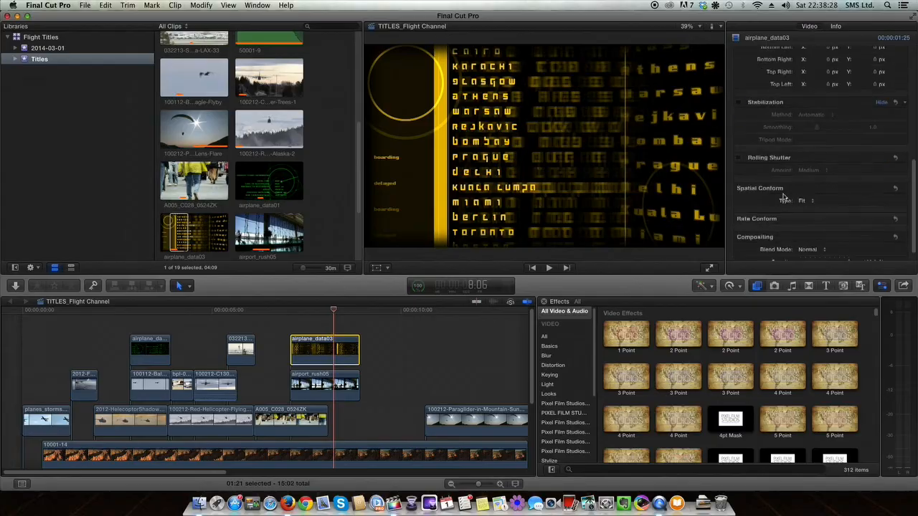
left_click(807, 238)
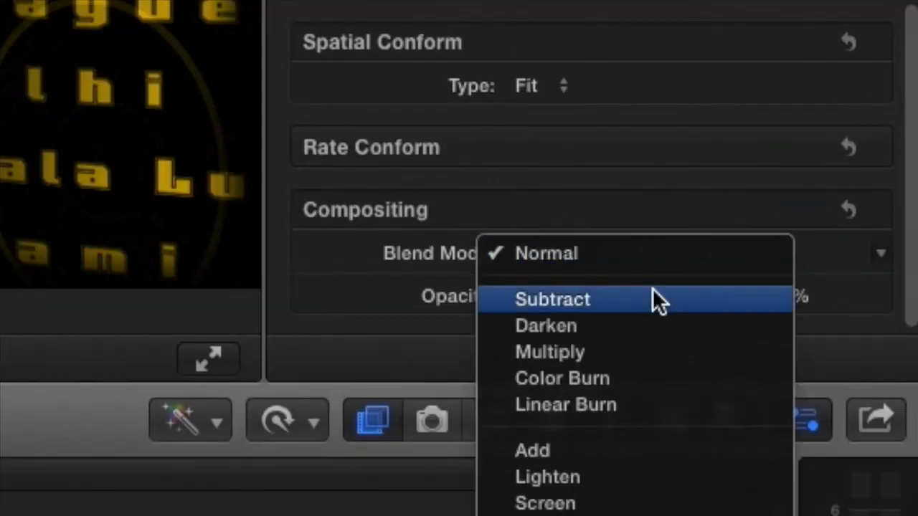
left_click(623, 448)
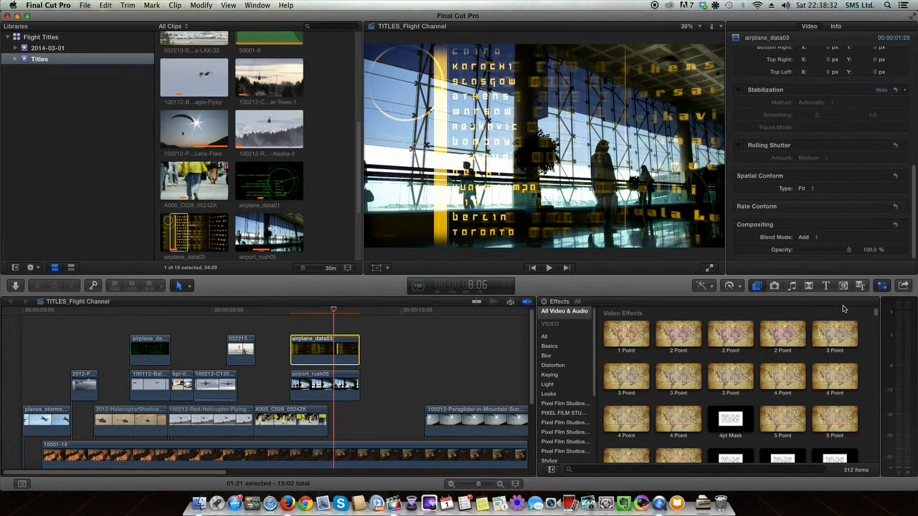
Review the airport overlay and the Paraglider ending, and play the sequence from its beginning
left_click(379, 373)
left_click(318, 316)
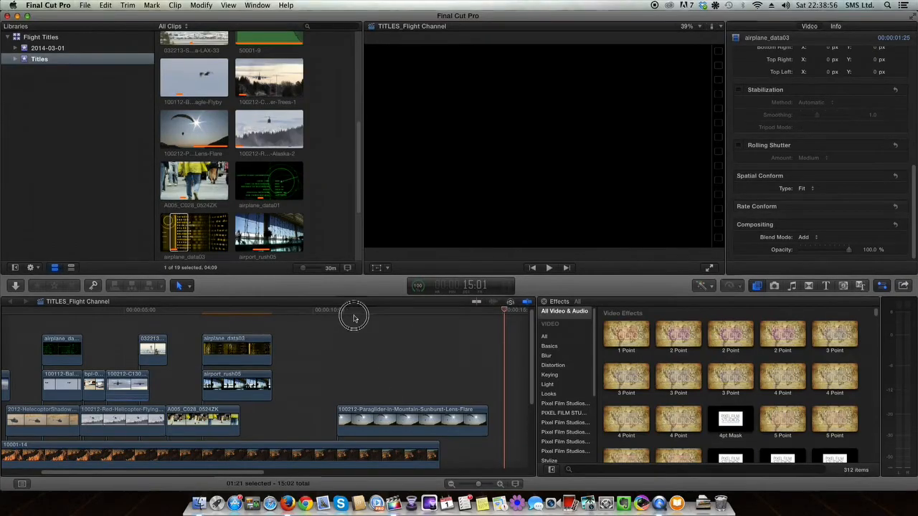
left_click_drag(354, 318, 324, 325)
left_click_drag(429, 312, 1, 399)
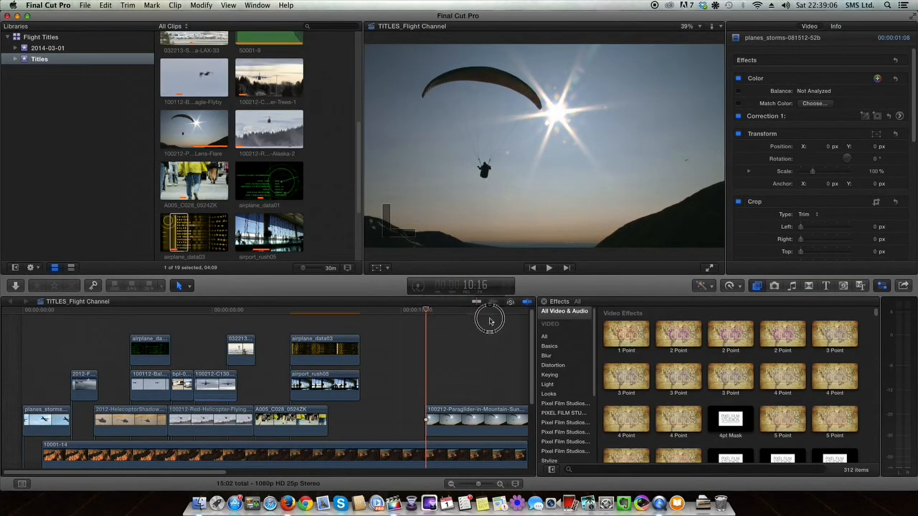
left_click(466, 318)
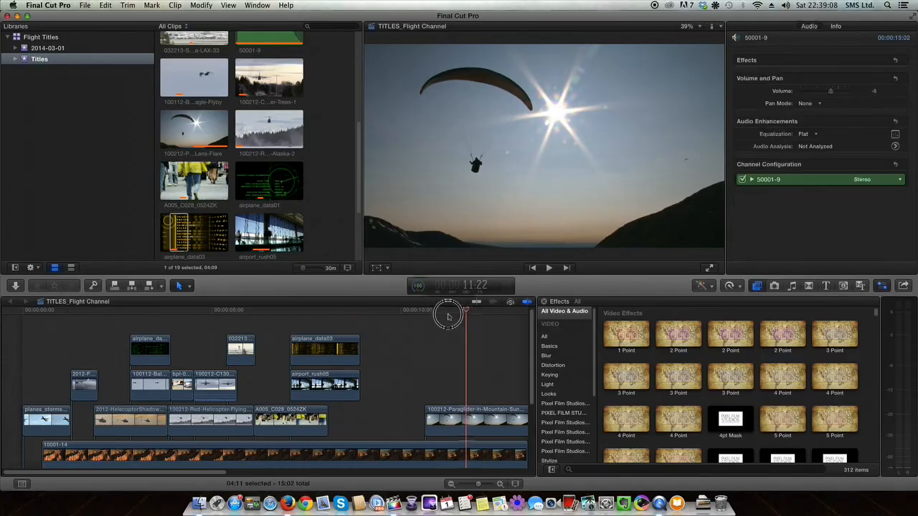
left_click(447, 311)
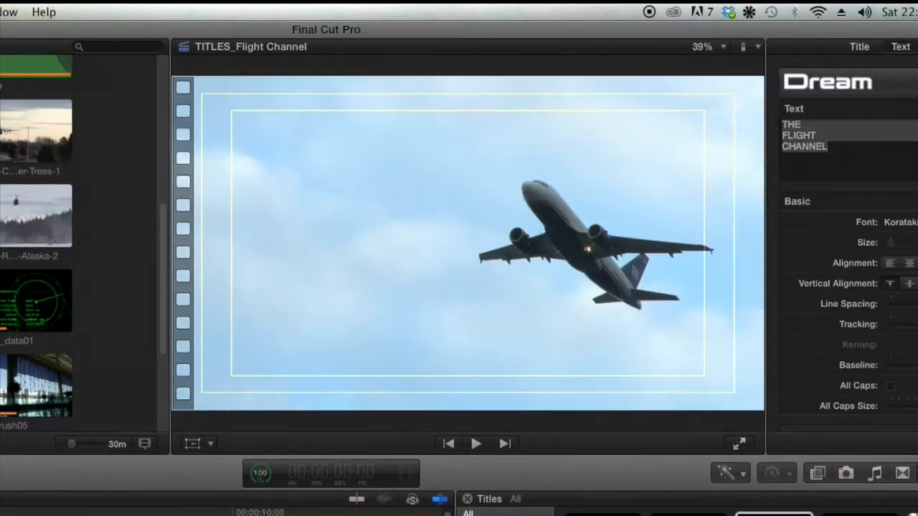
key("space")
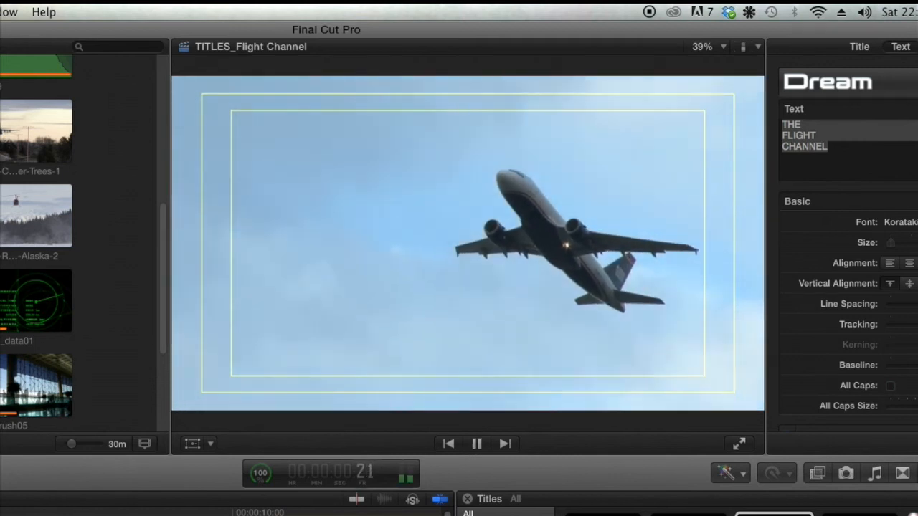